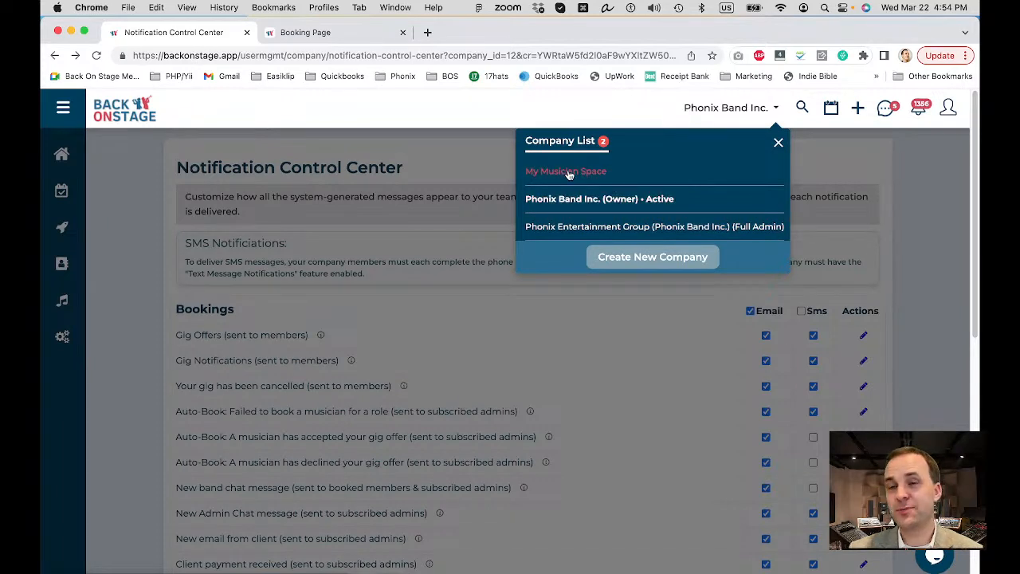
# Step: Close the company list, and turn SMS delivery for the Gig Offers booking notification off and back on
pyautogui.click(778, 145)
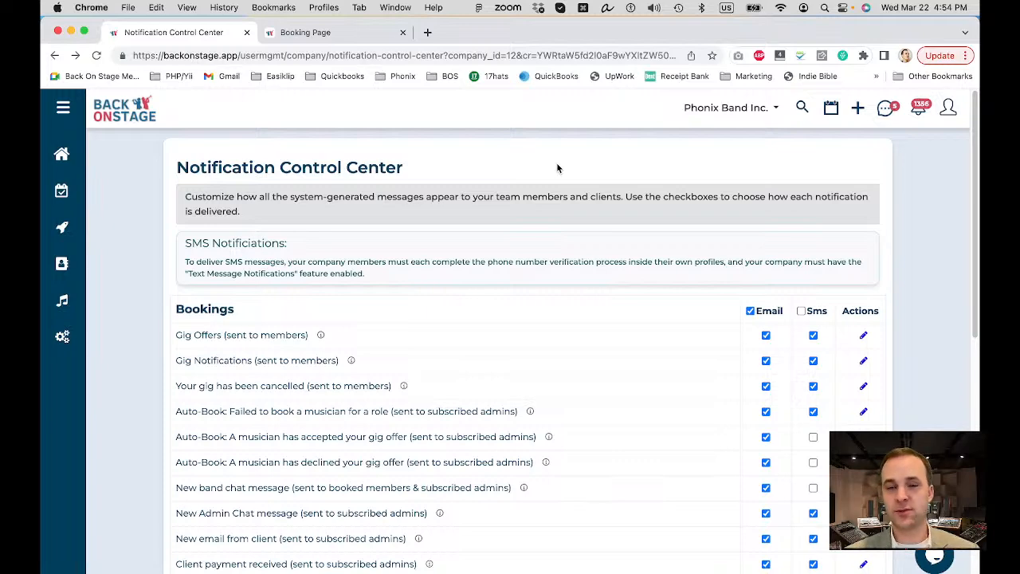
pyautogui.scroll(-1, 446, 331)
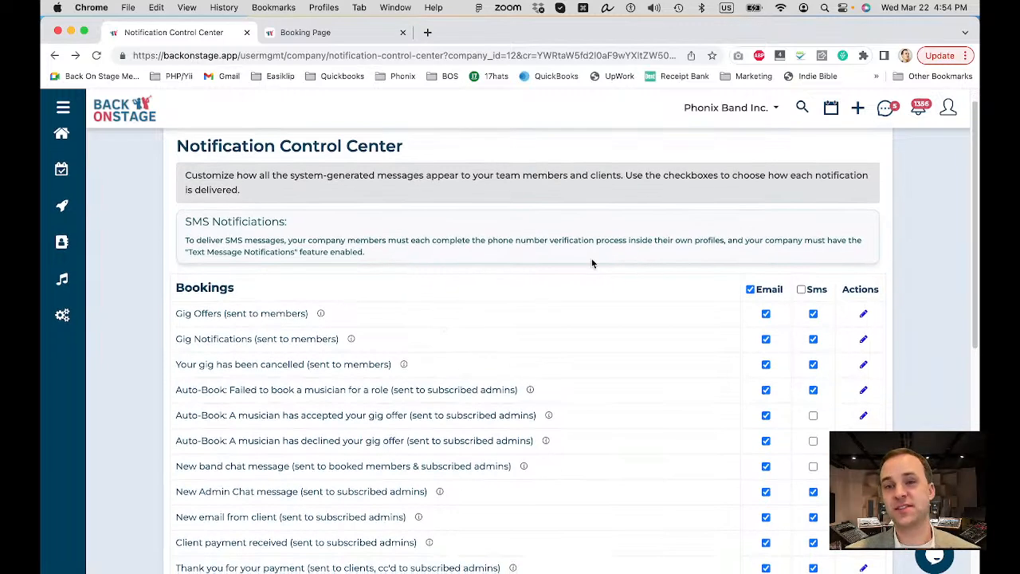
pyautogui.moveTo(177, 316); pyautogui.dragTo(304, 319)
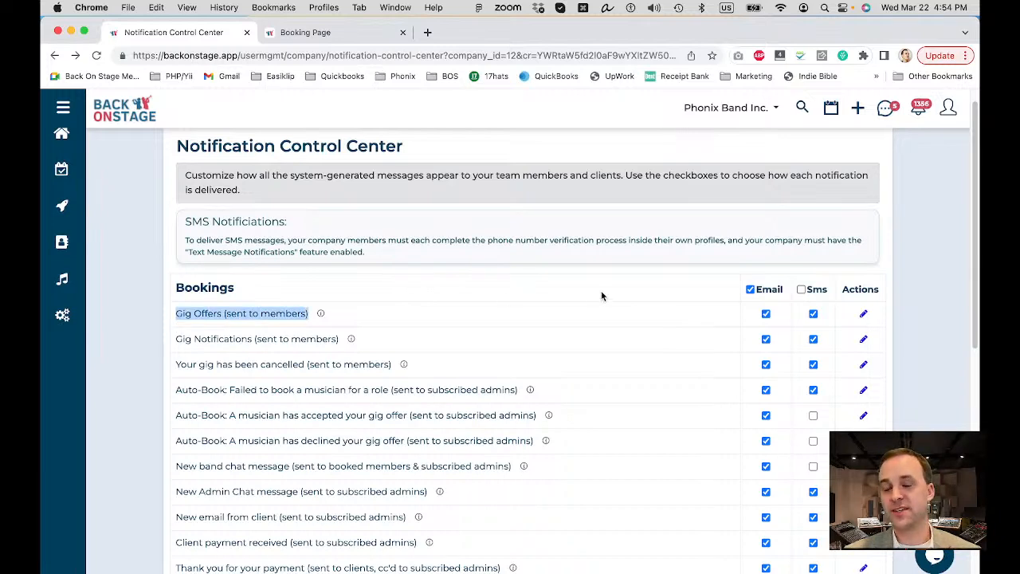
pyautogui.click(814, 315)
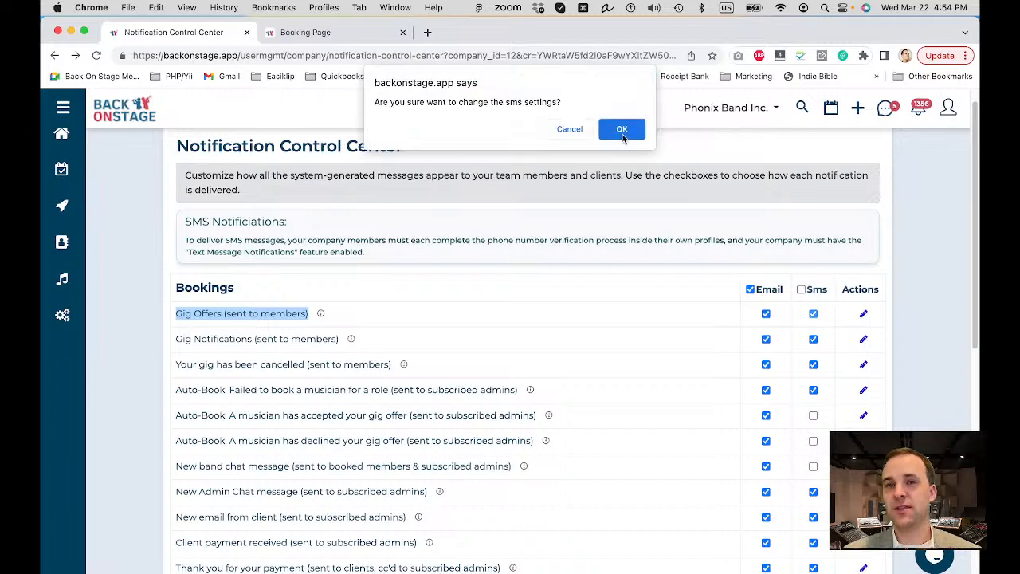
pyautogui.click(620, 127)
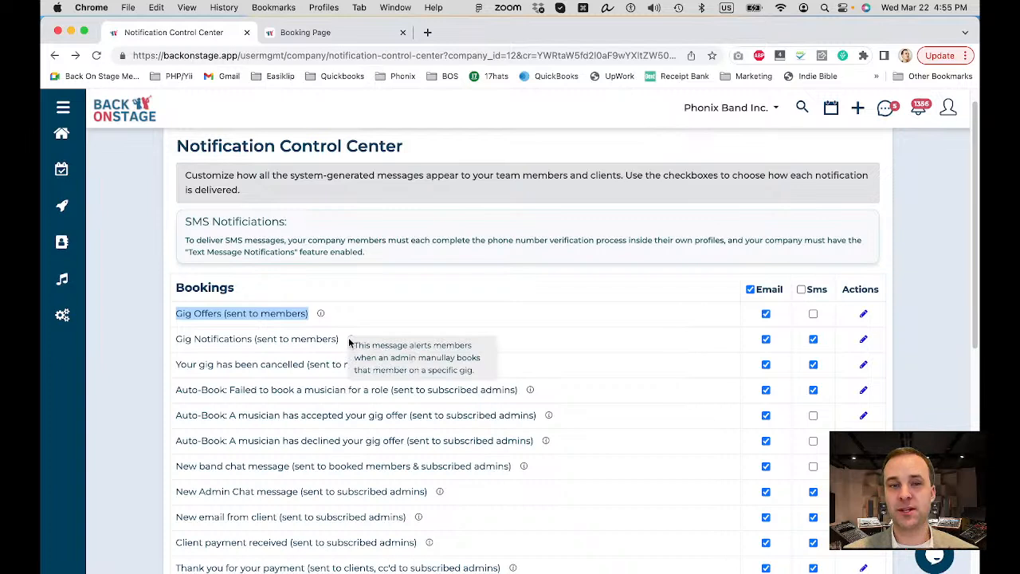
pyautogui.click(815, 315)
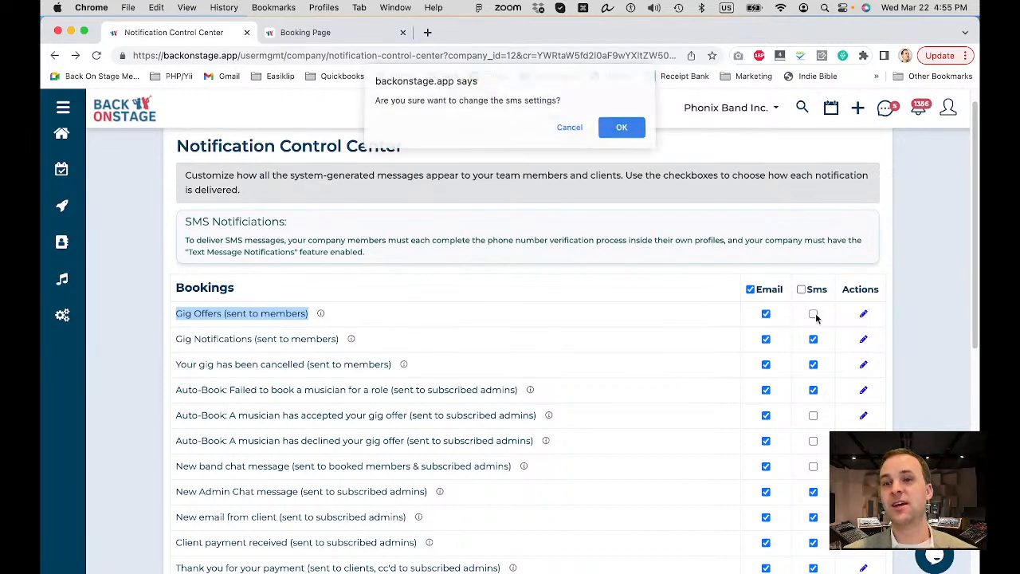
pyautogui.click(616, 130)
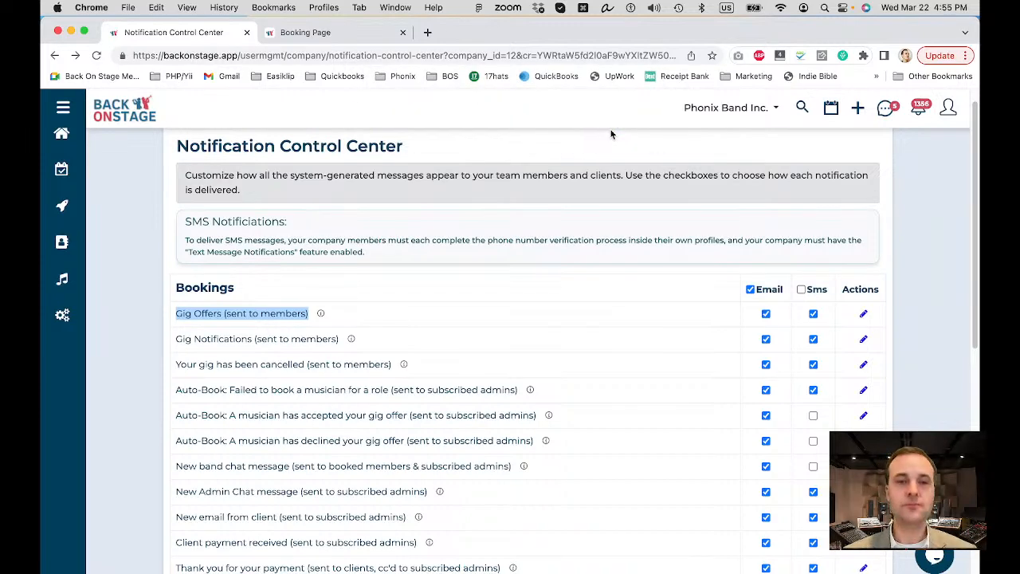
# Step: Locate the Notification Control Center entry within the Company Settings options
pyautogui.scroll(1, 610, 128)
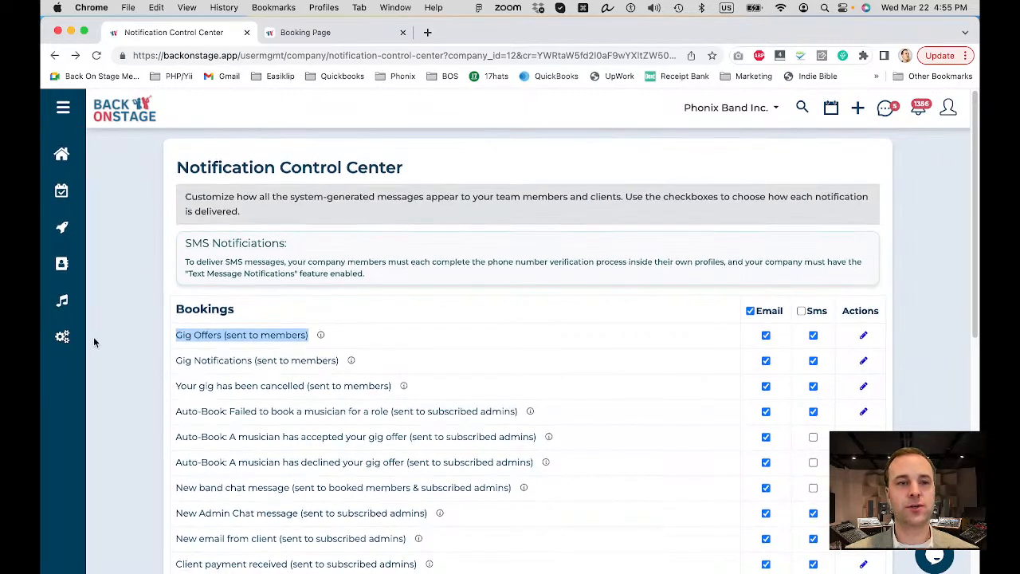
pyautogui.moveTo(64, 337)
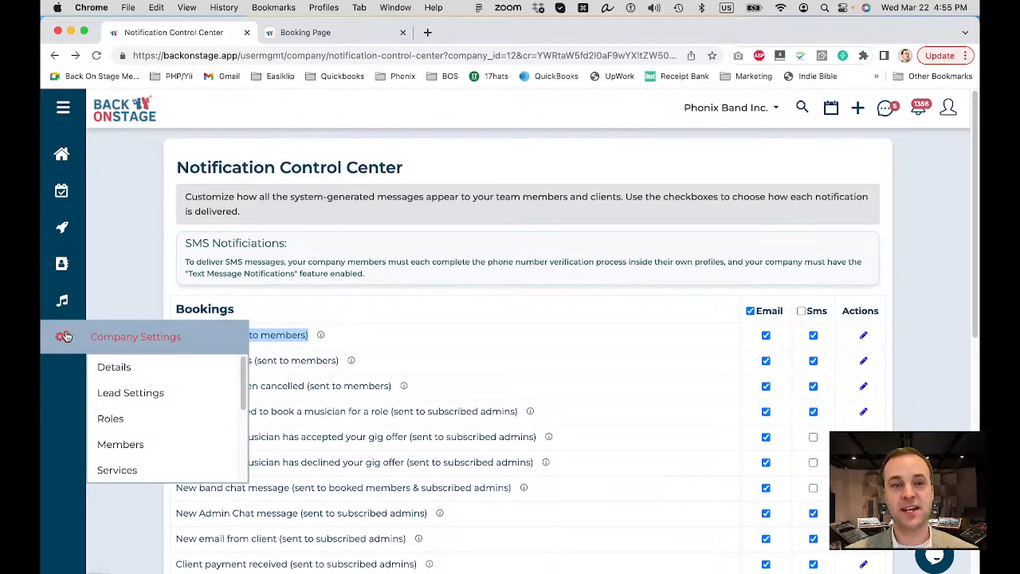
pyautogui.scroll(-5, 164, 383)
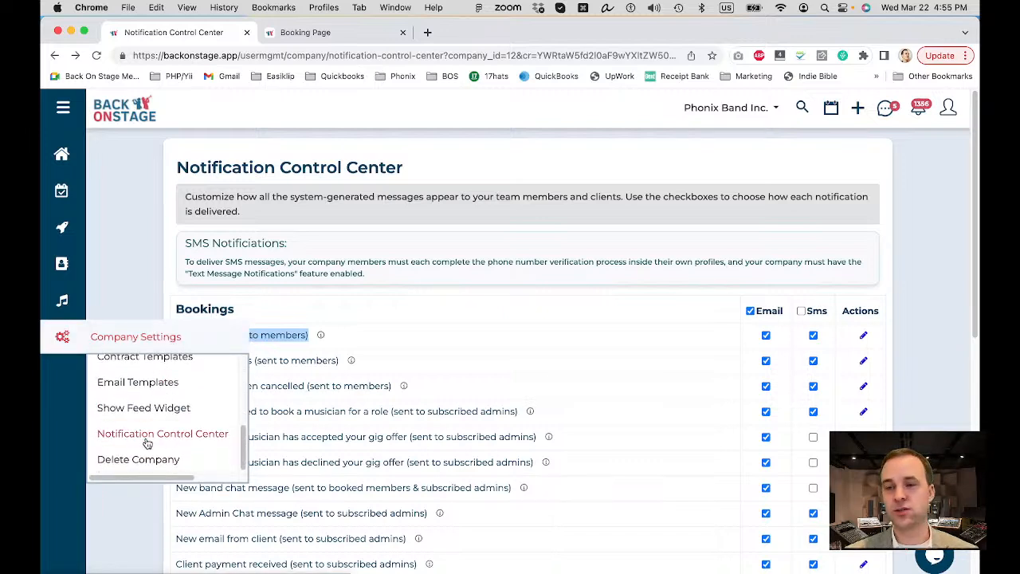
pyautogui.click(531, 291)
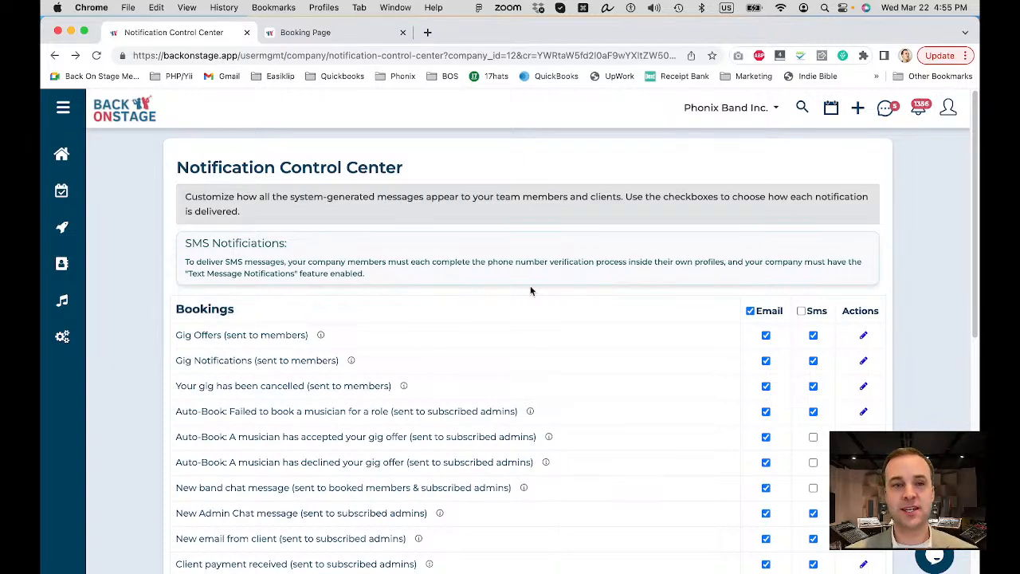
# Step: Review the Bookings, Booking Tasks and Leads notifications and who receives each, highlighting the "Thank you for your payment" entry
pyautogui.scroll(-5, 531, 291)
pyautogui.scroll(-3, 530, 285)
pyautogui.scroll(4, 531, 289)
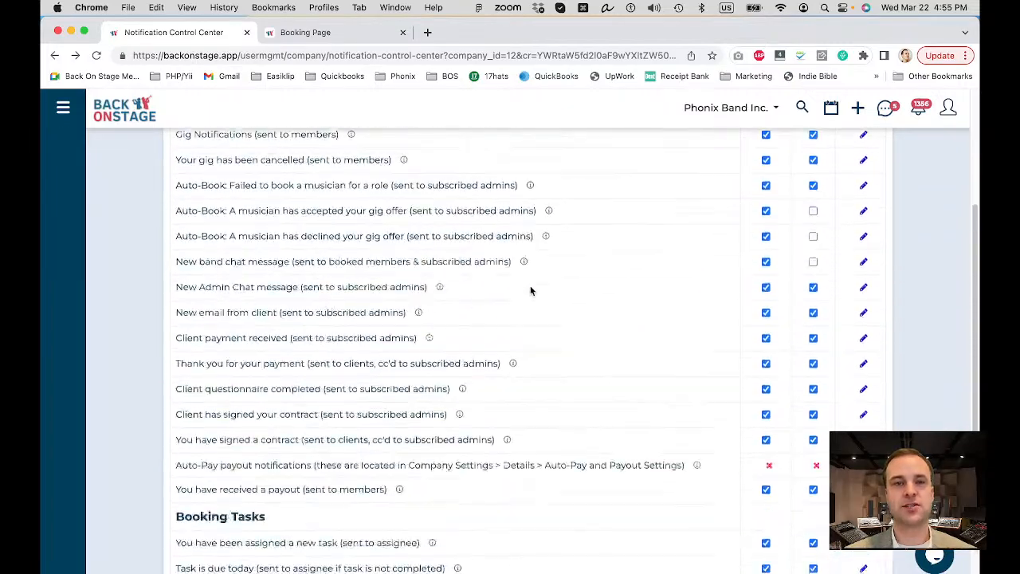
pyautogui.scroll(4, 205, 285)
pyautogui.scroll(3, 204, 295)
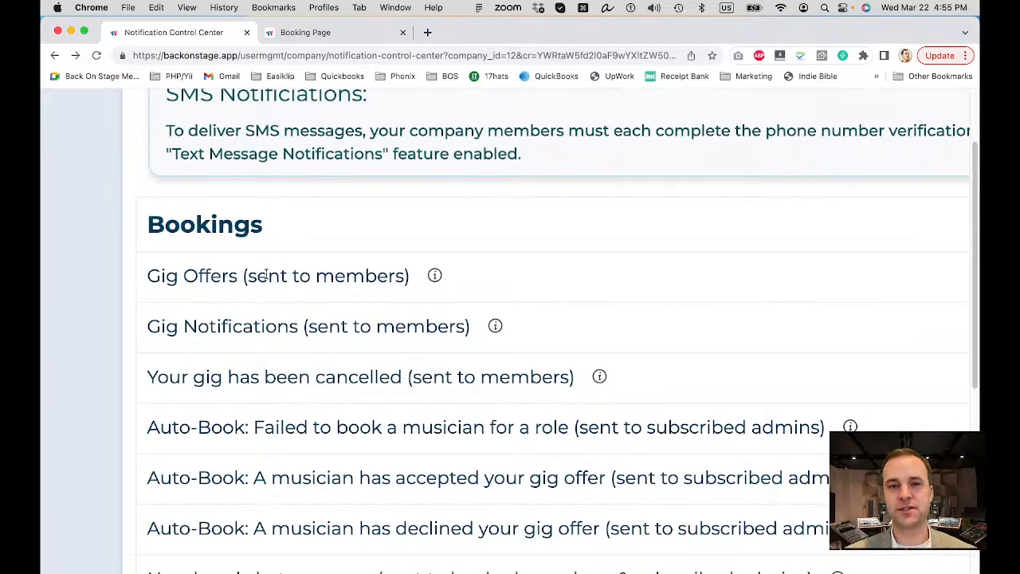
pyautogui.scroll(-5, 267, 275)
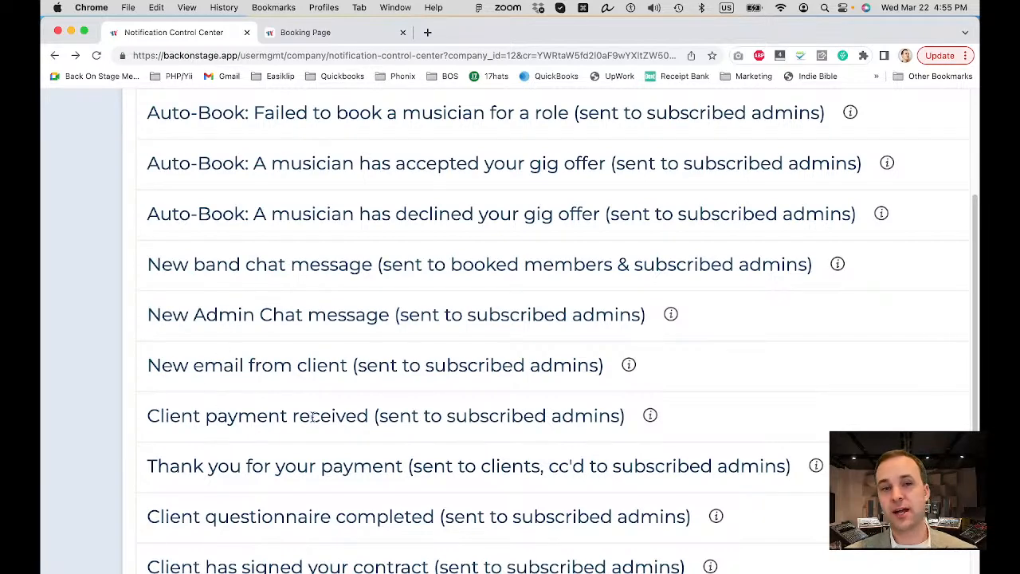
pyautogui.scroll(-1, 292, 431)
pyautogui.scroll(-1, 291, 425)
pyautogui.moveTo(181, 439); pyautogui.dragTo(380, 438)
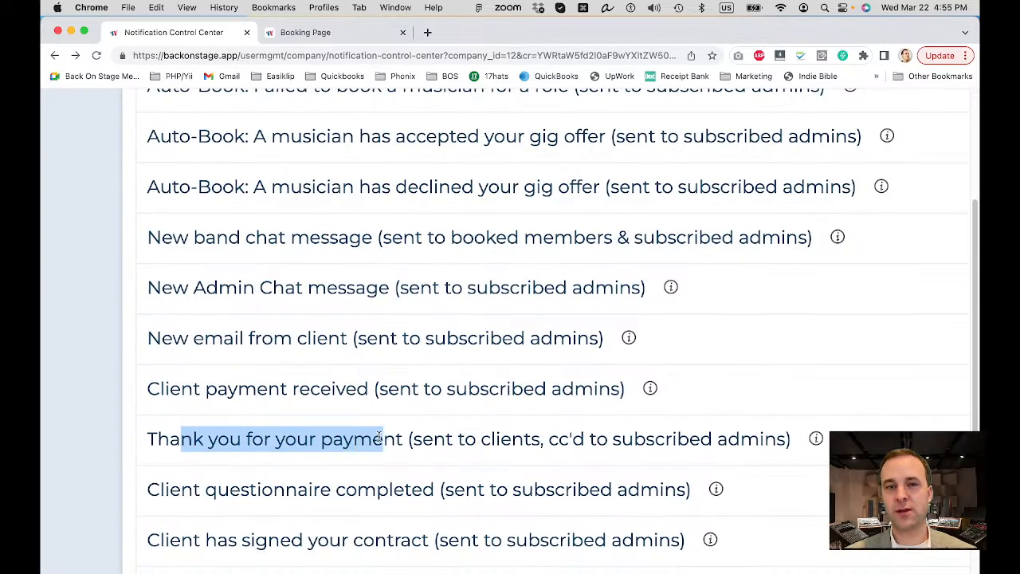
pyautogui.press('super+0')
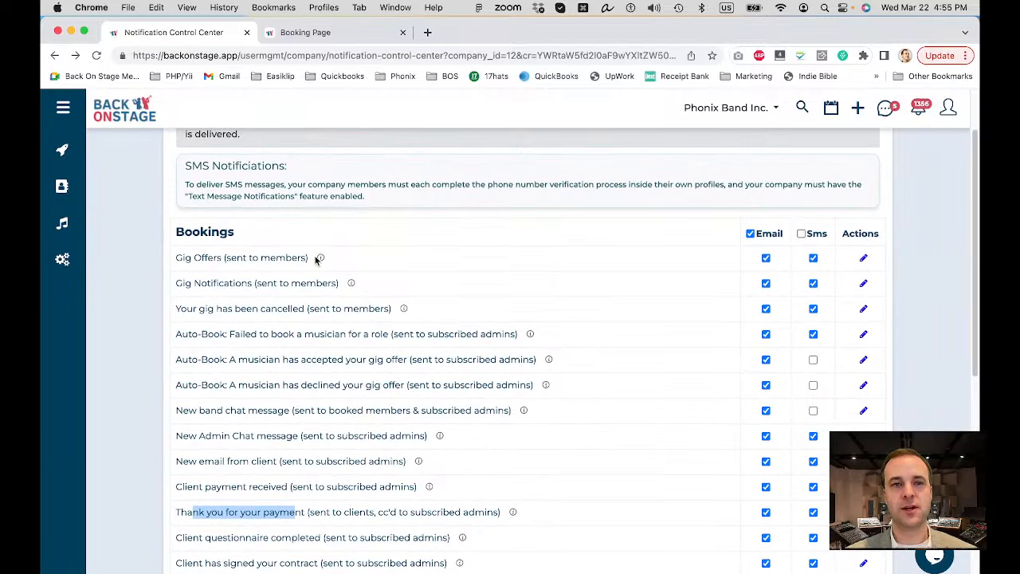
pyautogui.scroll(-6, 303, 271)
pyautogui.scroll(-2, 283, 349)
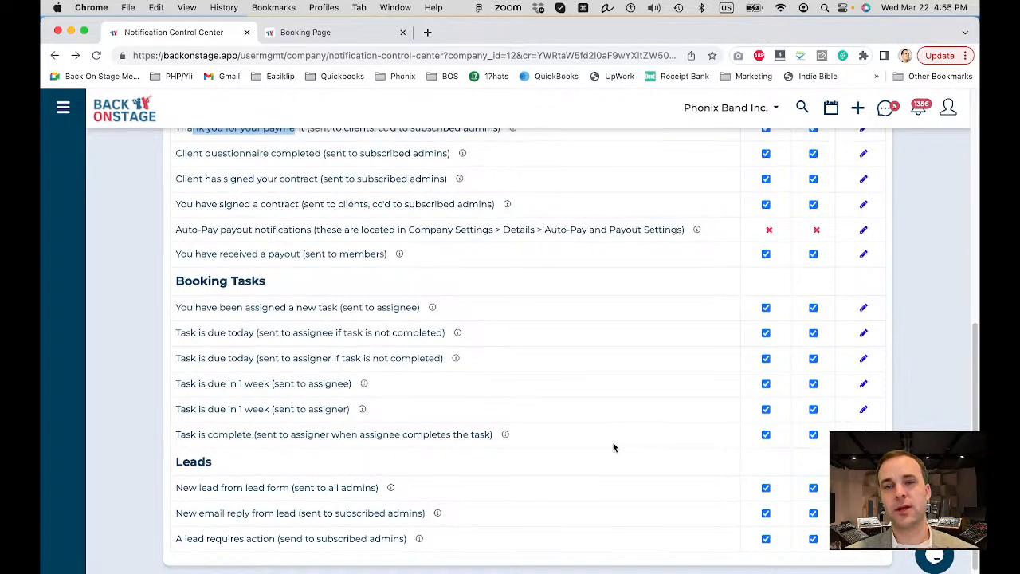
# Step: Read the SMS notifications note above the Bookings list, highlighting its delivery requirements
pyautogui.scroll(10, 613, 446)
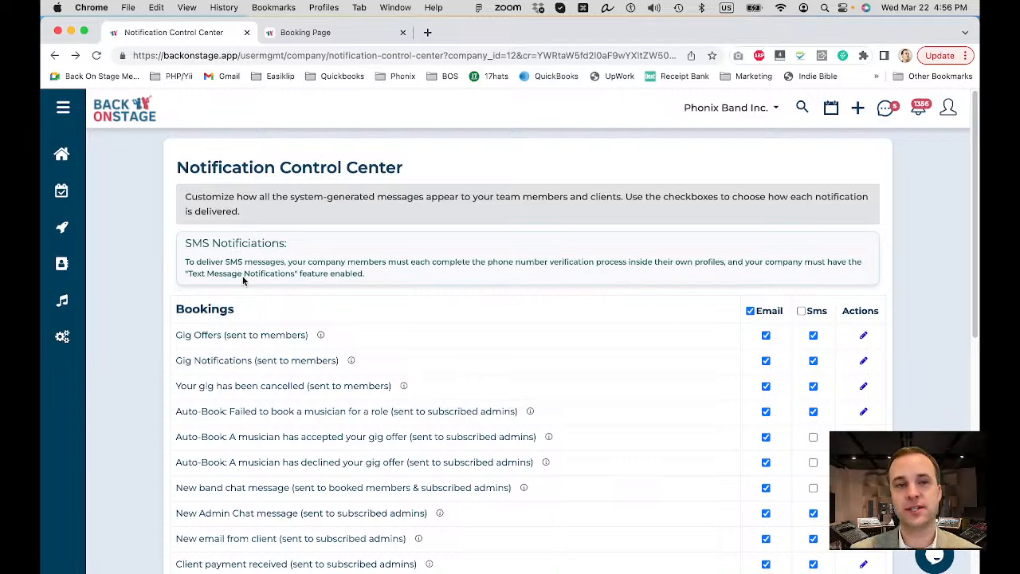
pyautogui.moveTo(192, 243); pyautogui.dragTo(394, 273)
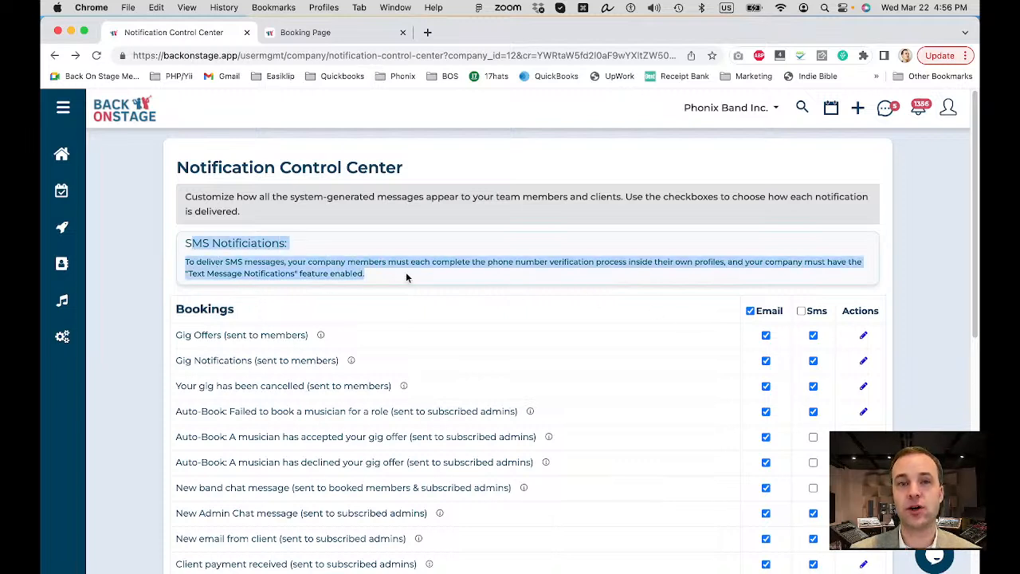
pyautogui.click(406, 273)
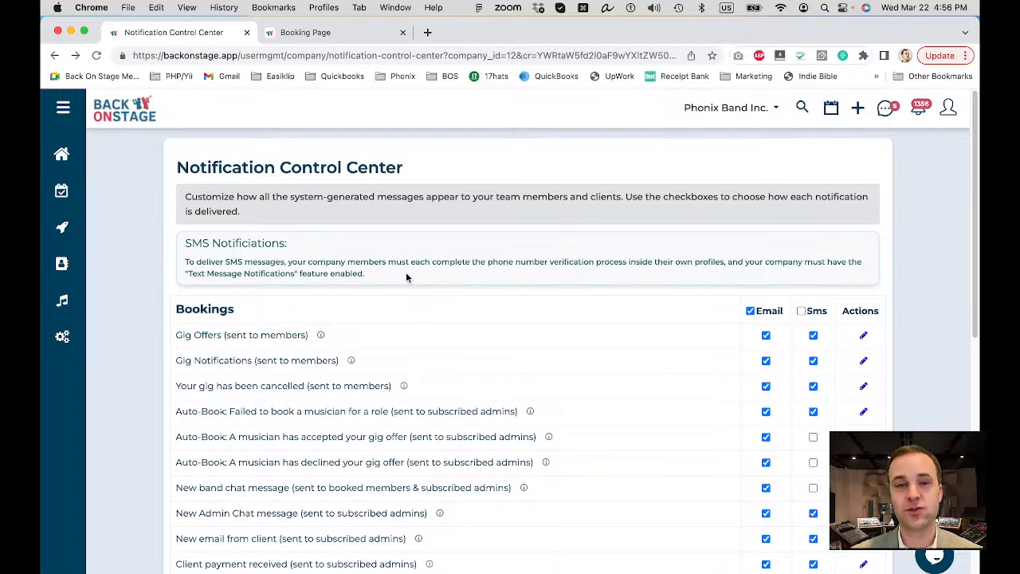
# Step: Search the help center for "twilio" and open the article on linking Twilio to Back On Stage
pyautogui.click(949, 111)
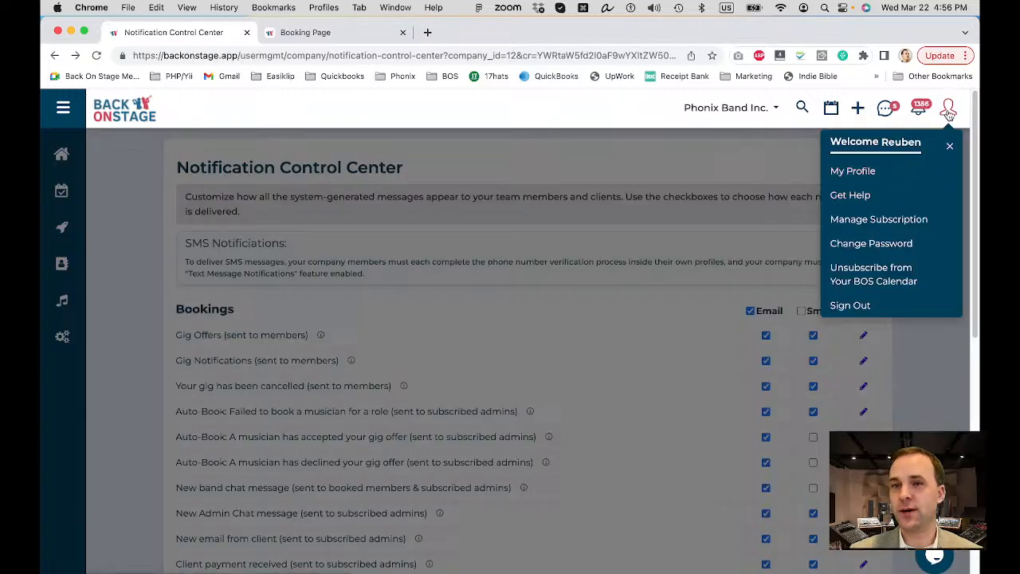
pyautogui.click(883, 196)
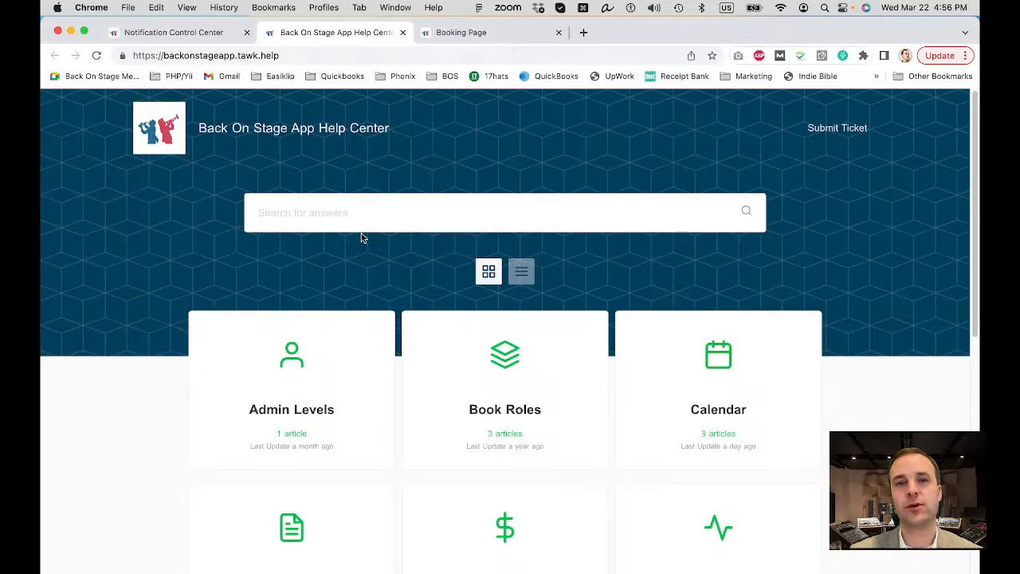
pyautogui.click(360, 215)
pyautogui.write('twilio')
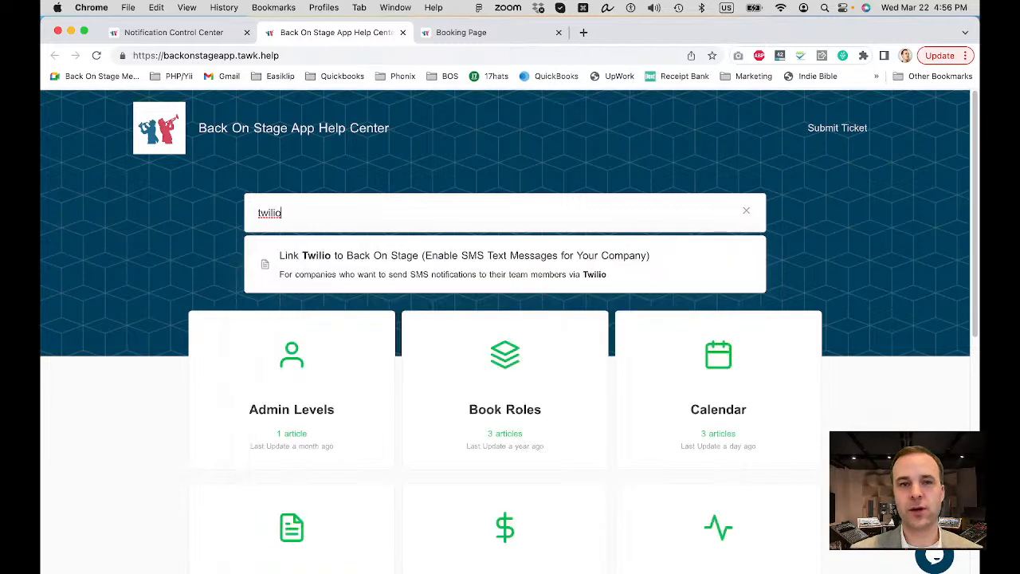
pyautogui.press('Return')
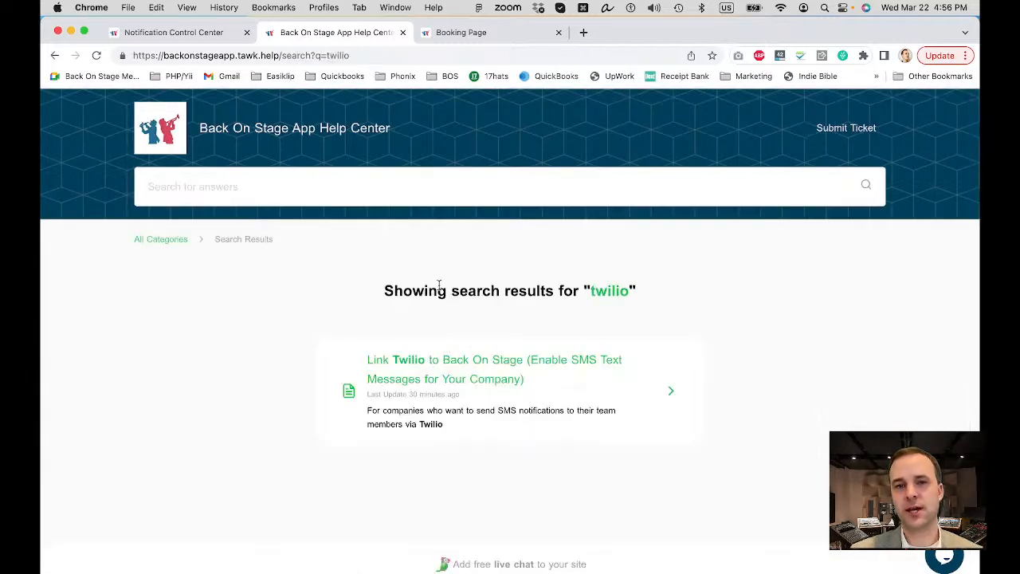
pyautogui.click(452, 359)
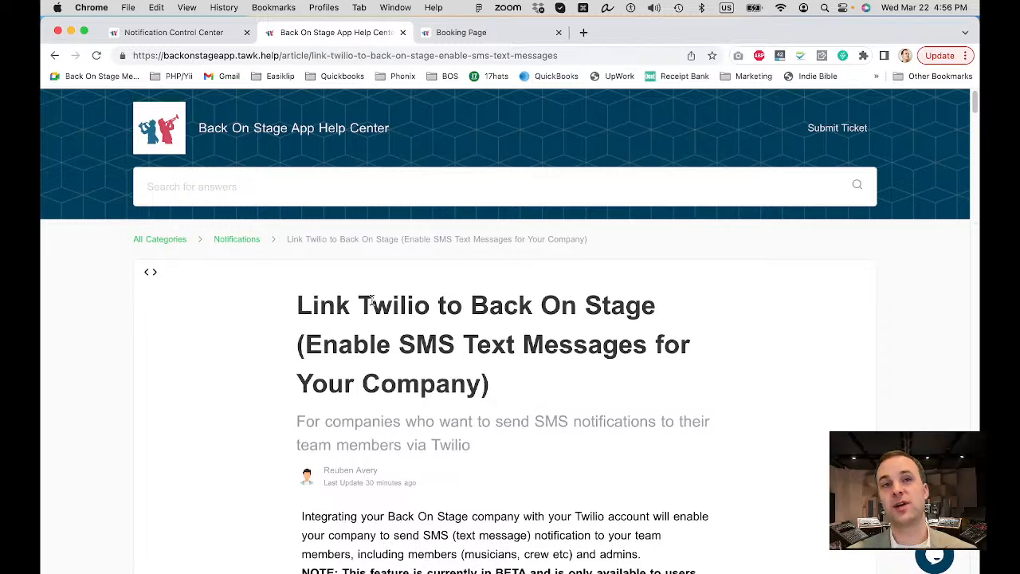
# Step: Return to the Notification Control Center and highlight the "Text Message Notifications" feature name in the enlarged SMS note
pyautogui.hotkey('ctrl', 'shift', 'Tab')
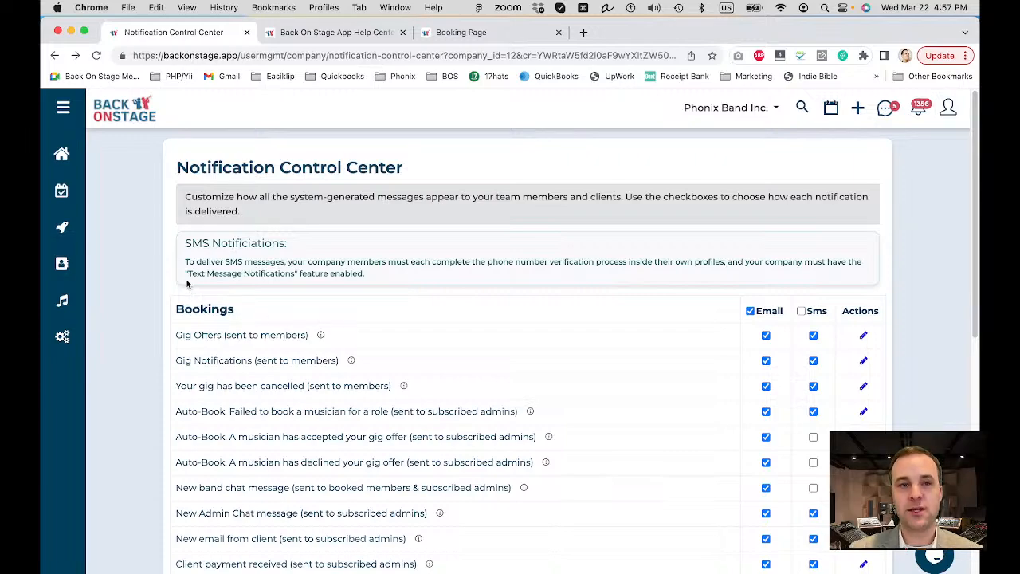
pyautogui.scroll(5, 187, 276)
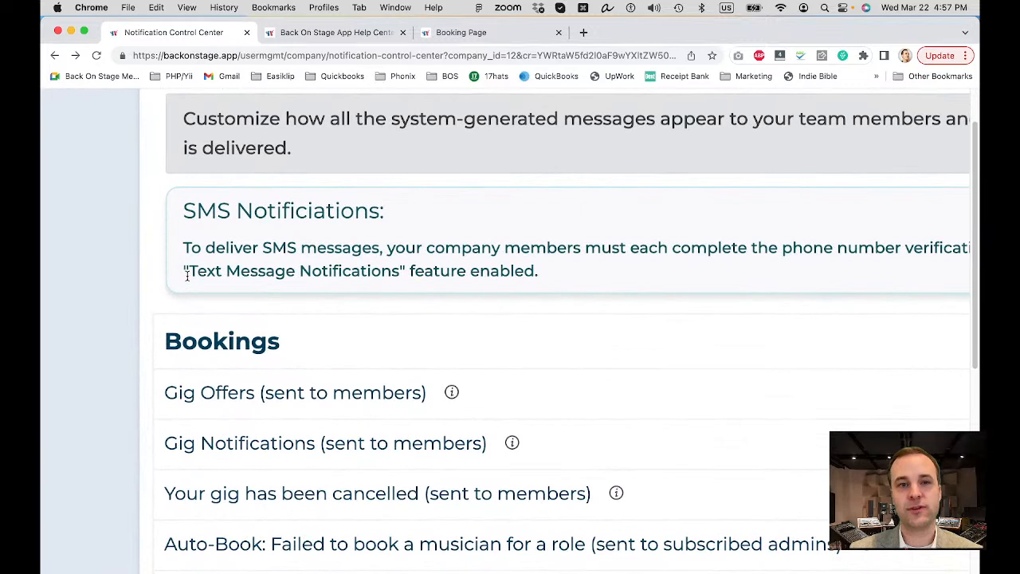
pyautogui.moveTo(191, 271); pyautogui.dragTo(405, 271)
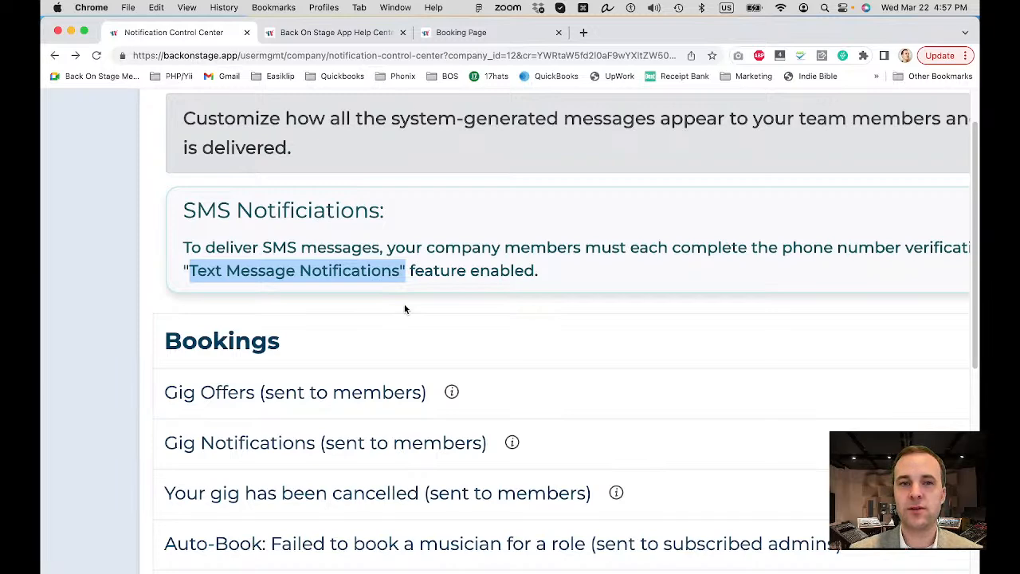
pyautogui.scroll(-5, 405, 308)
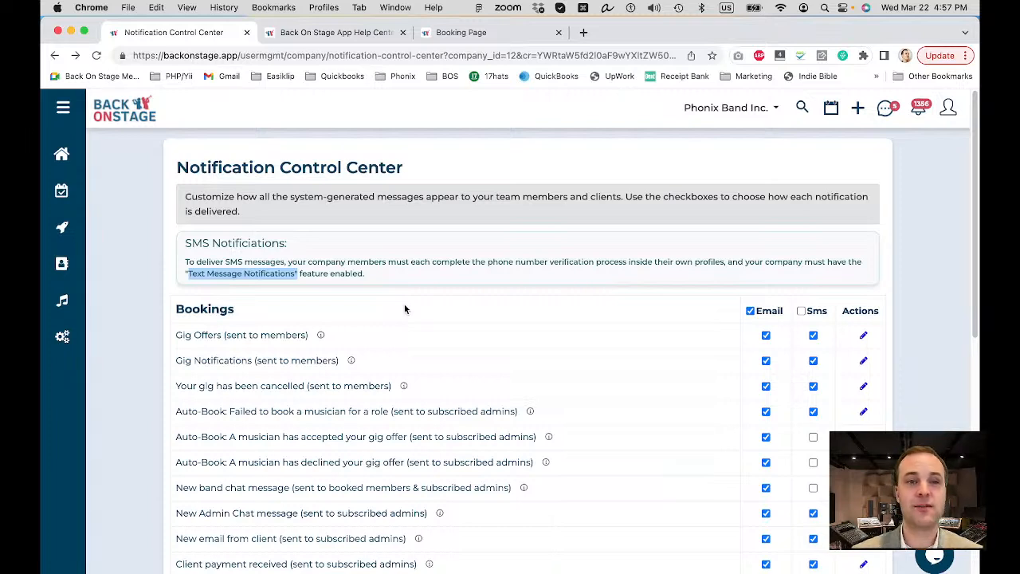
pyautogui.click(274, 246)
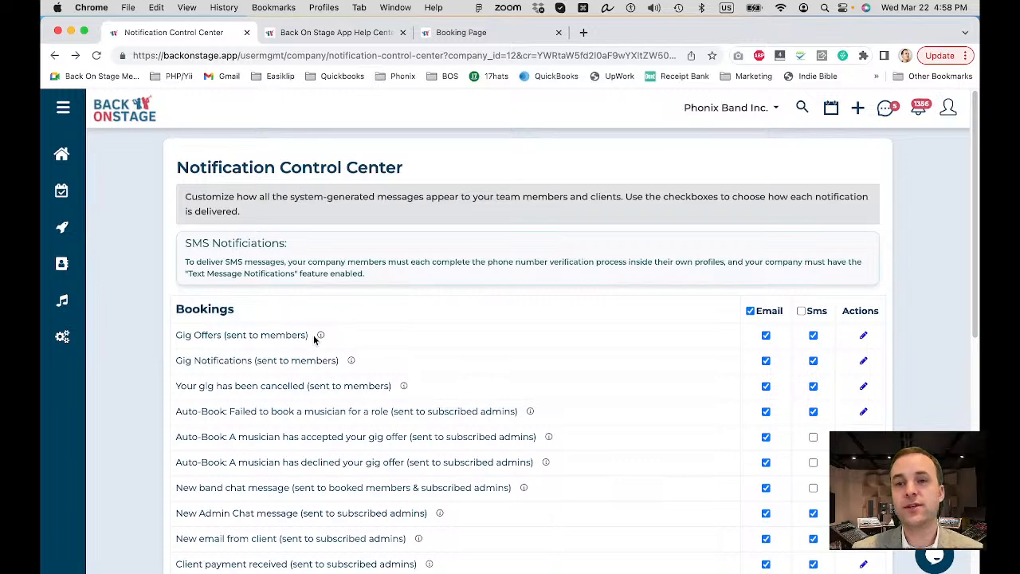
# Step: Open the Gig Offers notification for editing and examine its delivery options, email template and SMS message
pyautogui.click(864, 336)
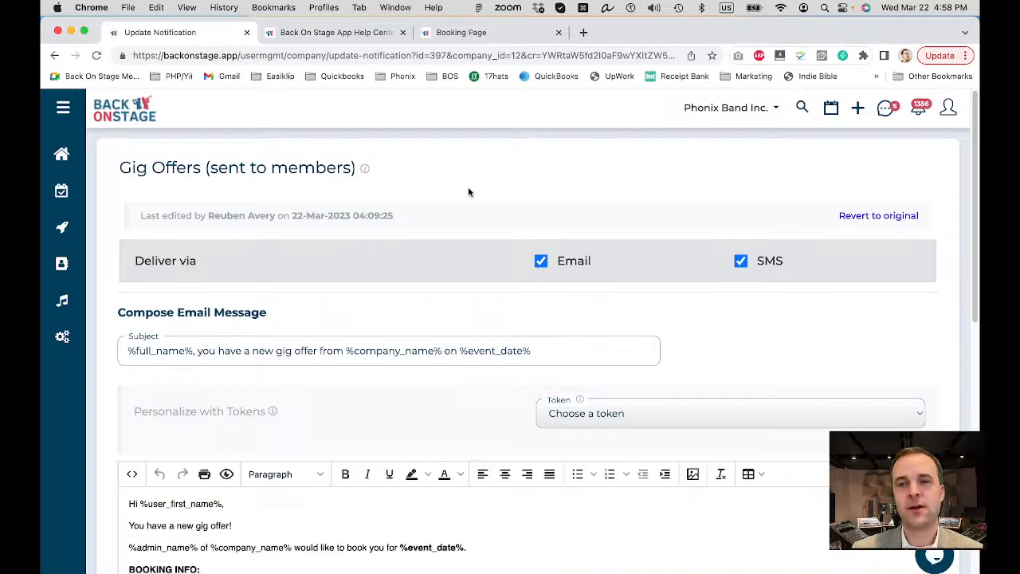
pyautogui.scroll(-3, 468, 191)
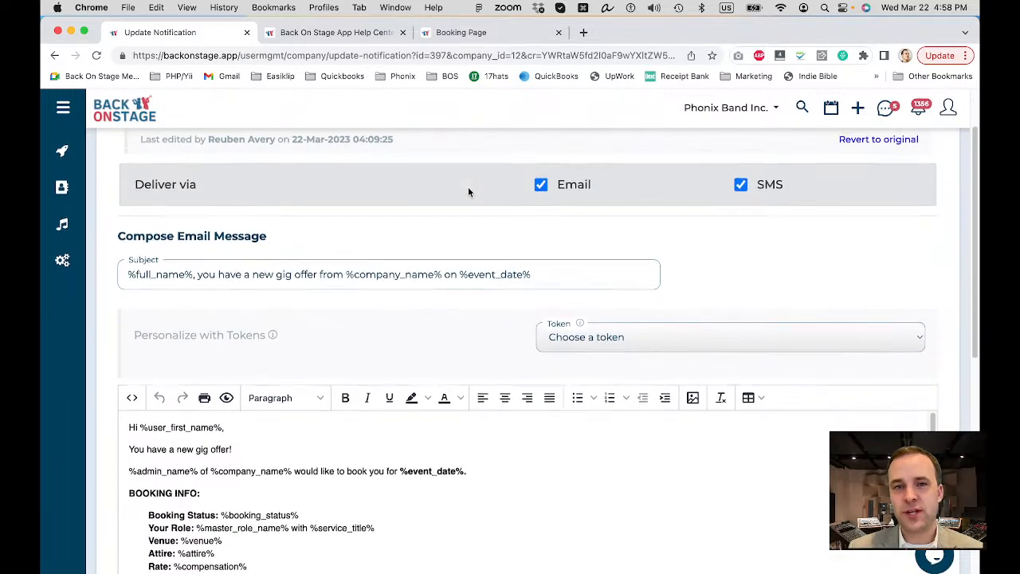
pyautogui.scroll(-1, 446, 188)
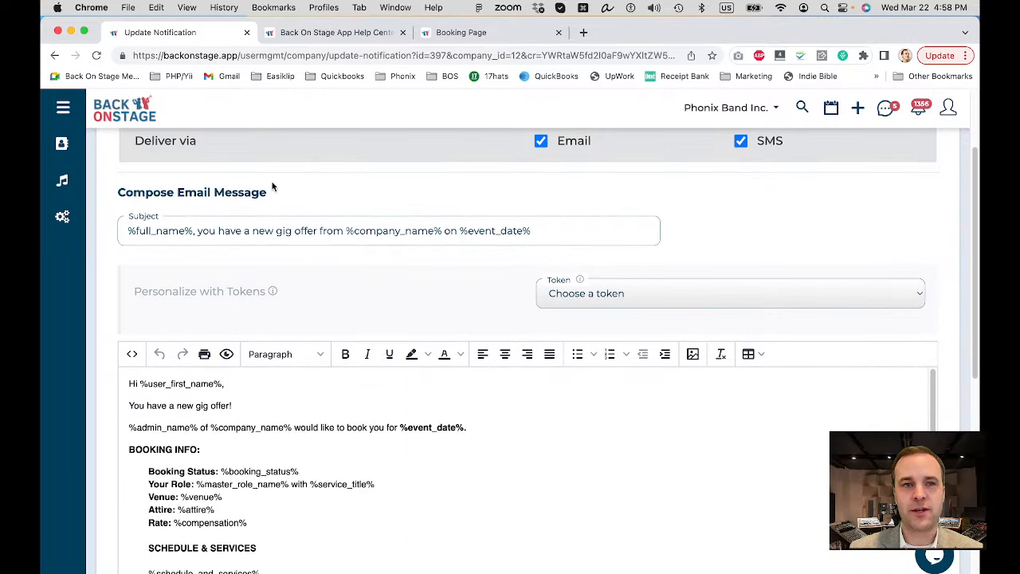
pyautogui.scroll(-10, 273, 196)
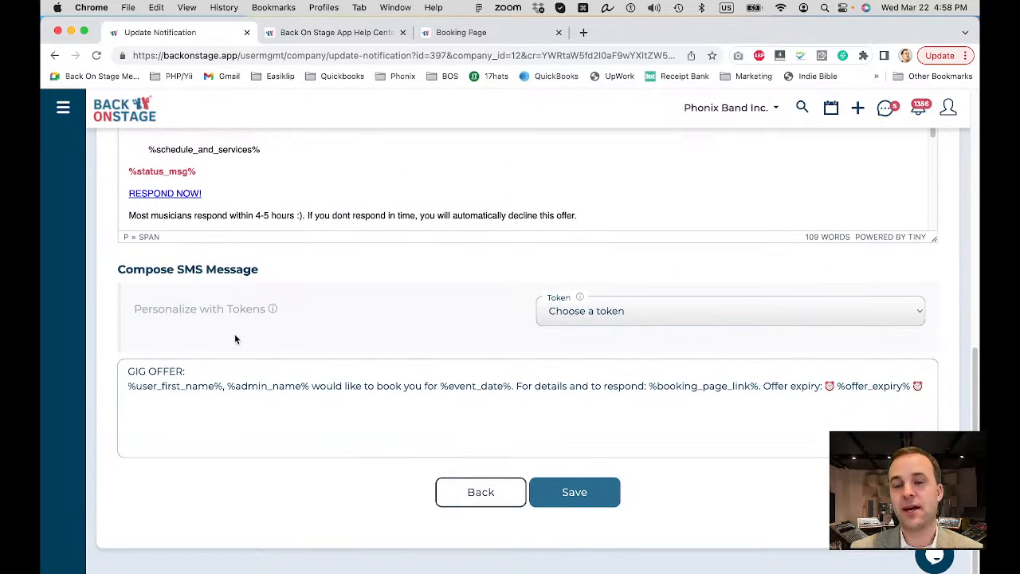
pyautogui.scroll(8, 337, 275)
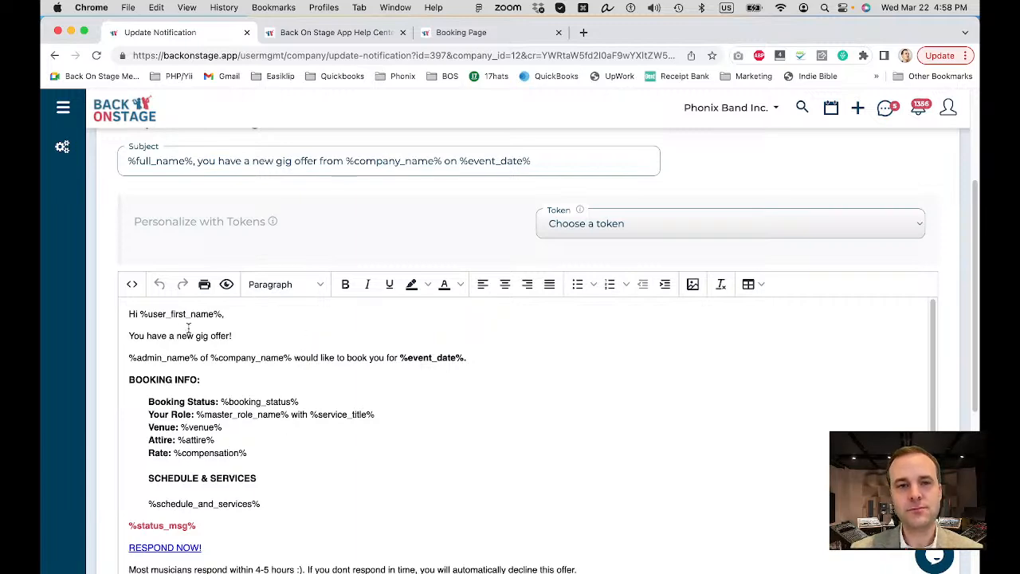
# Step: Highlight the %user_first_name% token in the email greeting and read the help note on personalizing with tokens
pyautogui.scroll(2, 182, 325)
pyautogui.scroll(3, 182, 324)
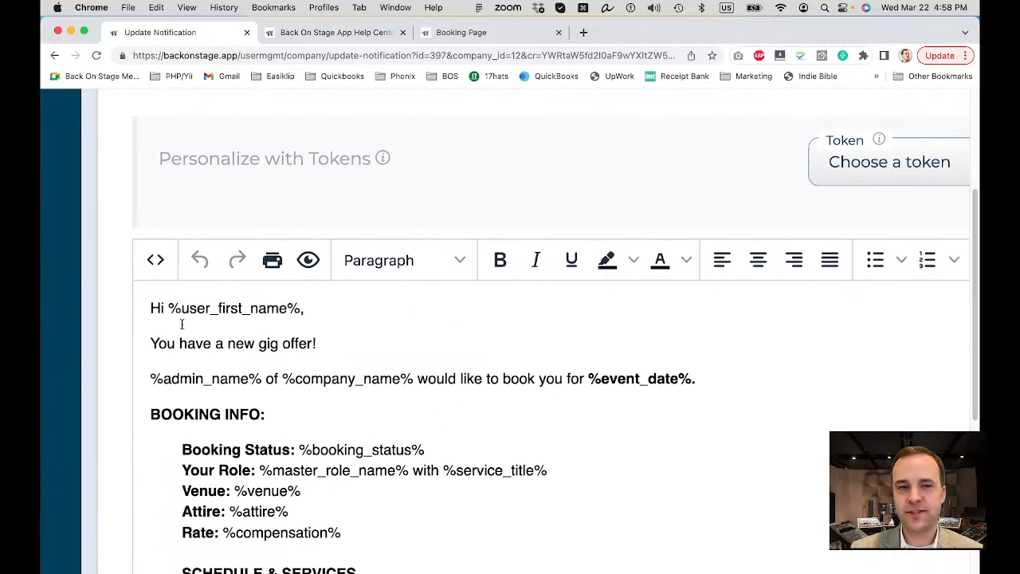
pyautogui.moveTo(185, 310); pyautogui.dragTo(319, 310)
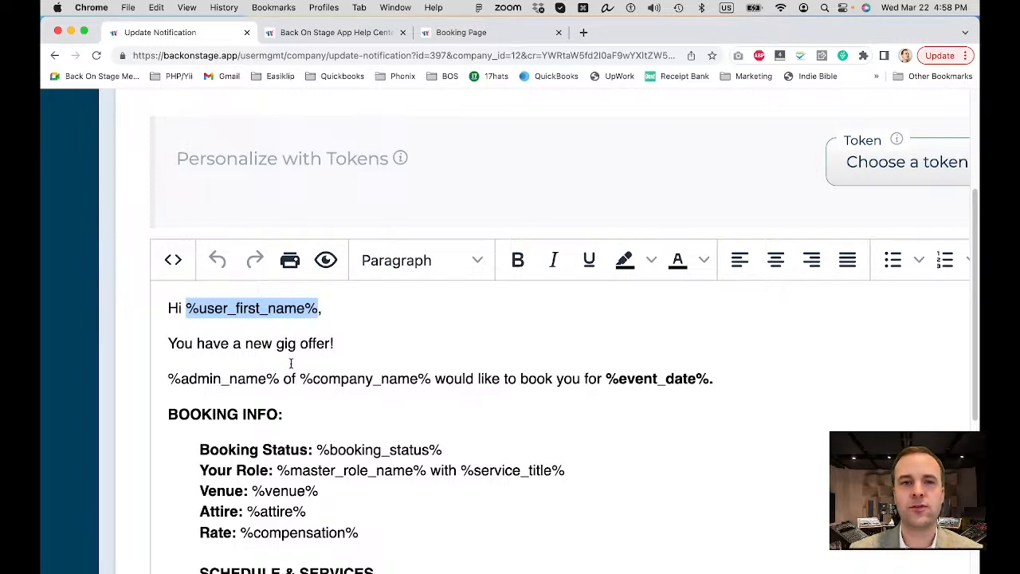
pyautogui.moveTo(399, 162)
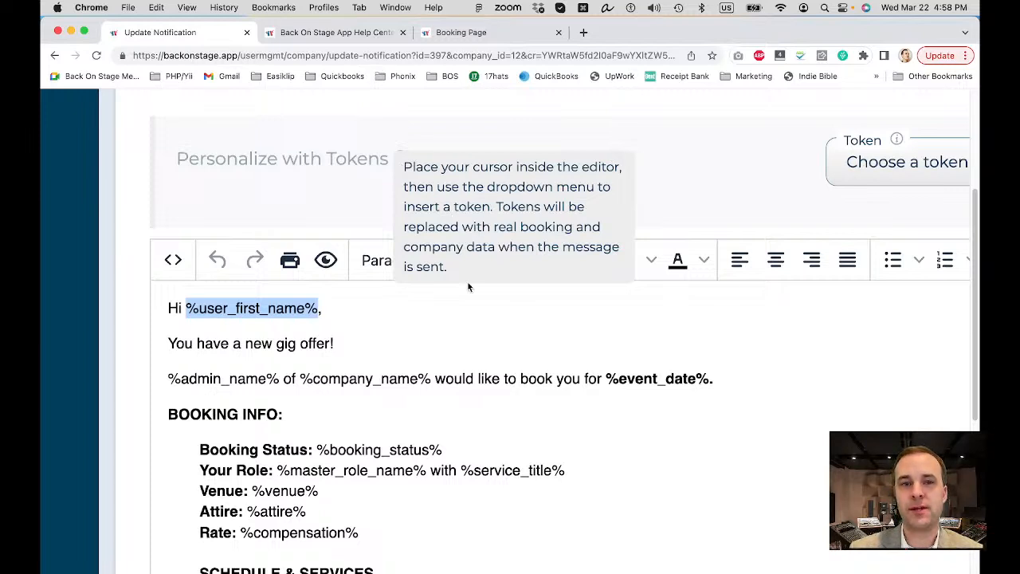
# Step: Change the email's second line to "You have a new gig offer in %client_city%", inserting the Client City token for the city
pyautogui.click(406, 340)
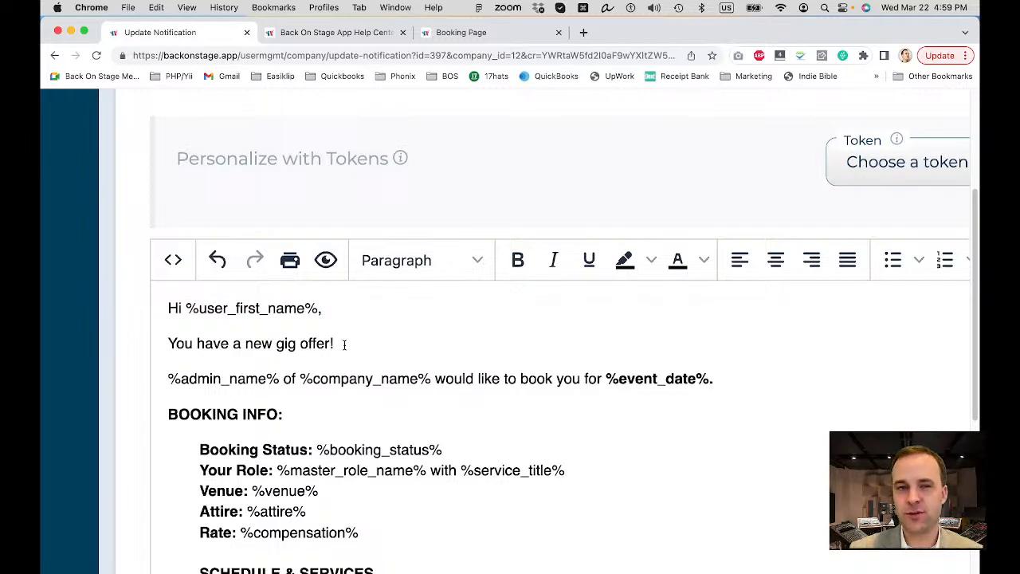
pyautogui.press('BackSpace')
pyautogui.press('BackSpace')
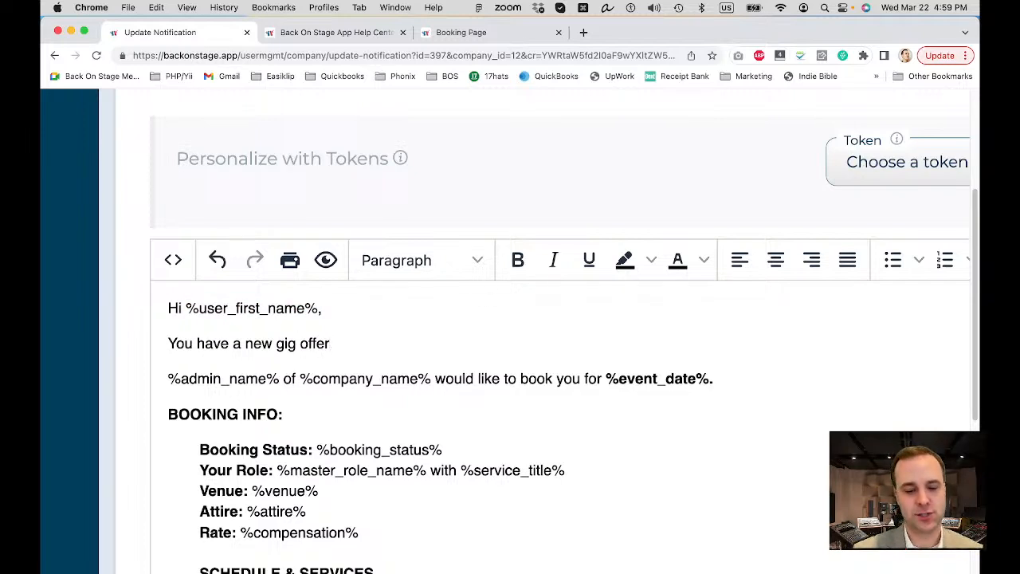
pyautogui.write('in')
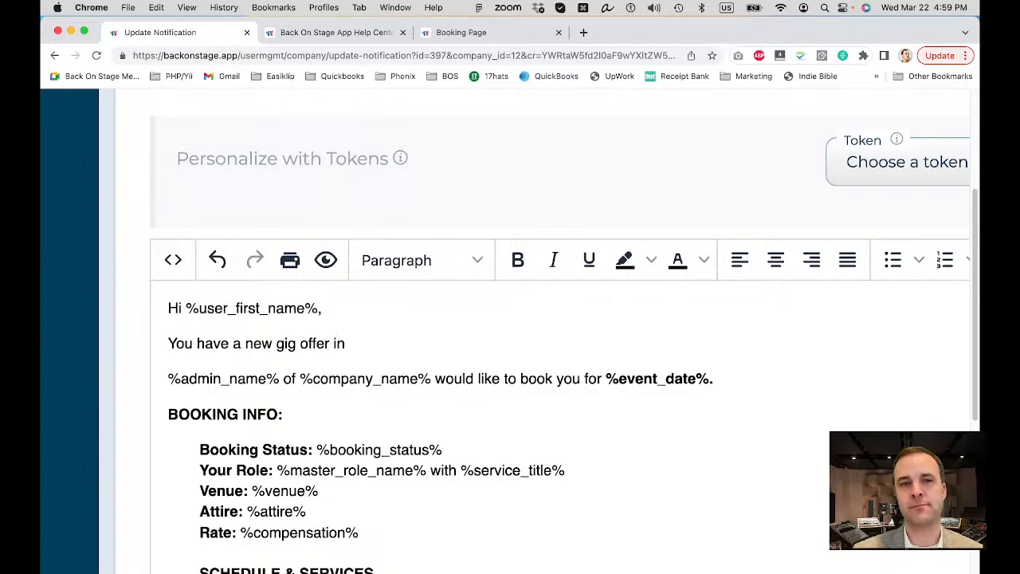
pyautogui.hscroll(2, 505, 180)
pyautogui.hscroll(6, 505, 185)
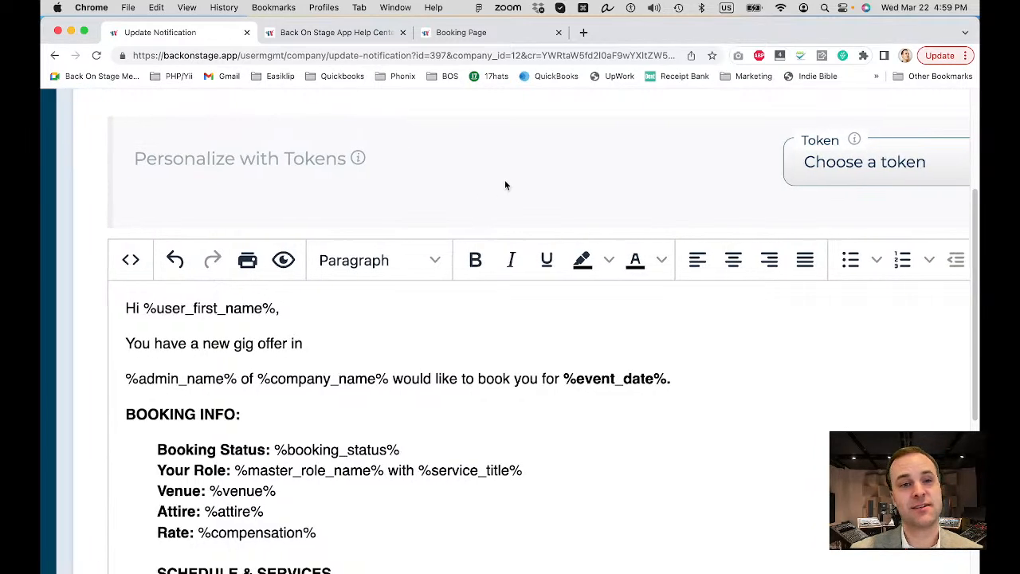
pyautogui.click(607, 165)
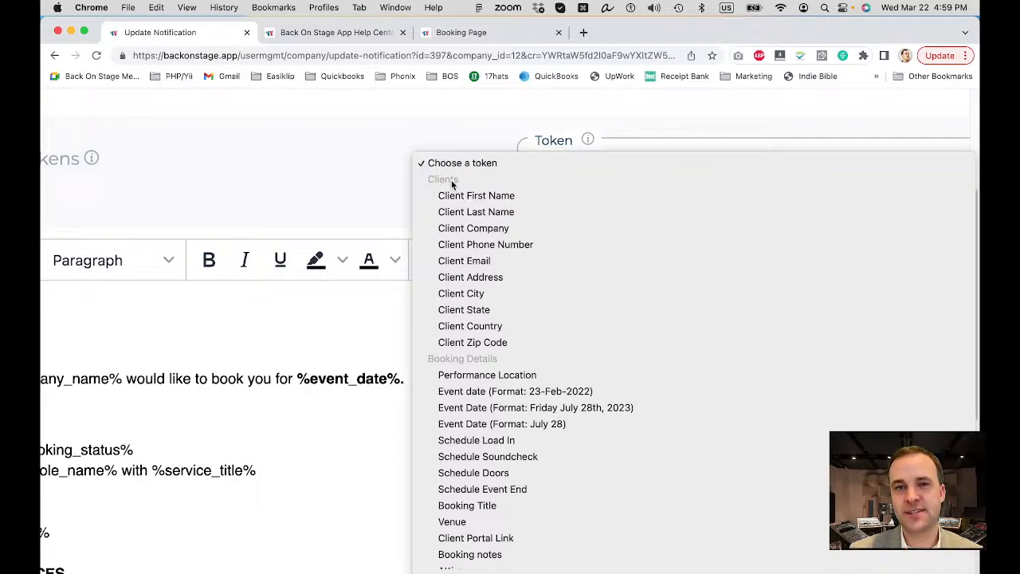
pyautogui.click(487, 294)
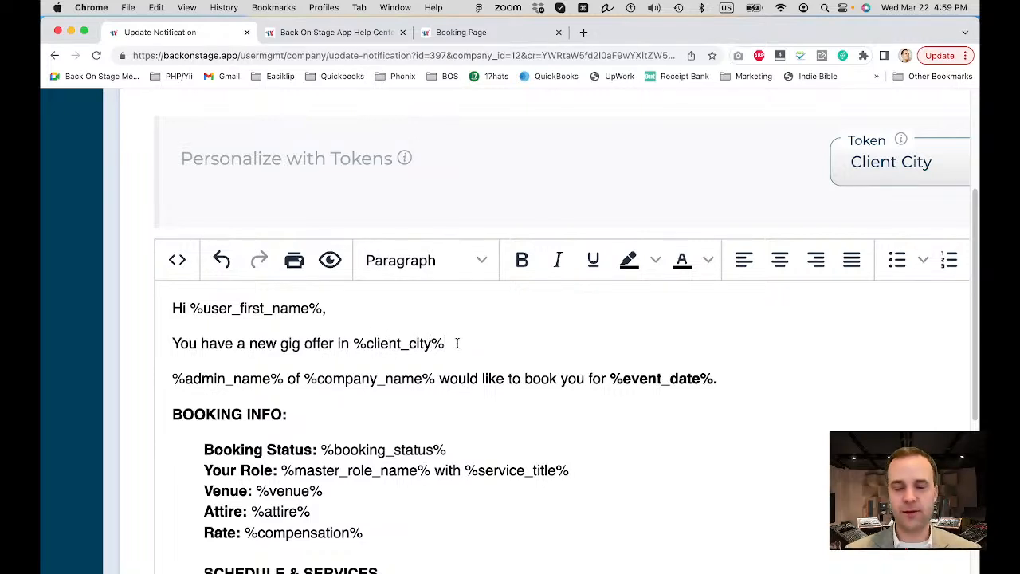
# Step: Review the rest of the email template, from the booking info tokens to the notice, and highlight the "RESPOND NOW!" link
pyautogui.scroll(-5, 521, 343)
pyautogui.scroll(-1, 521, 343)
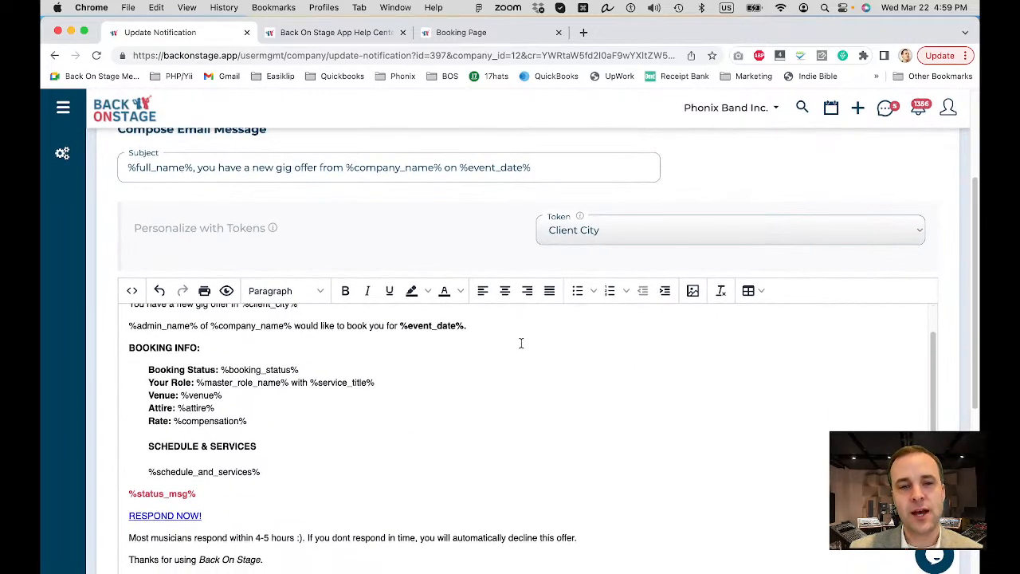
pyautogui.scroll(-1, 268, 365)
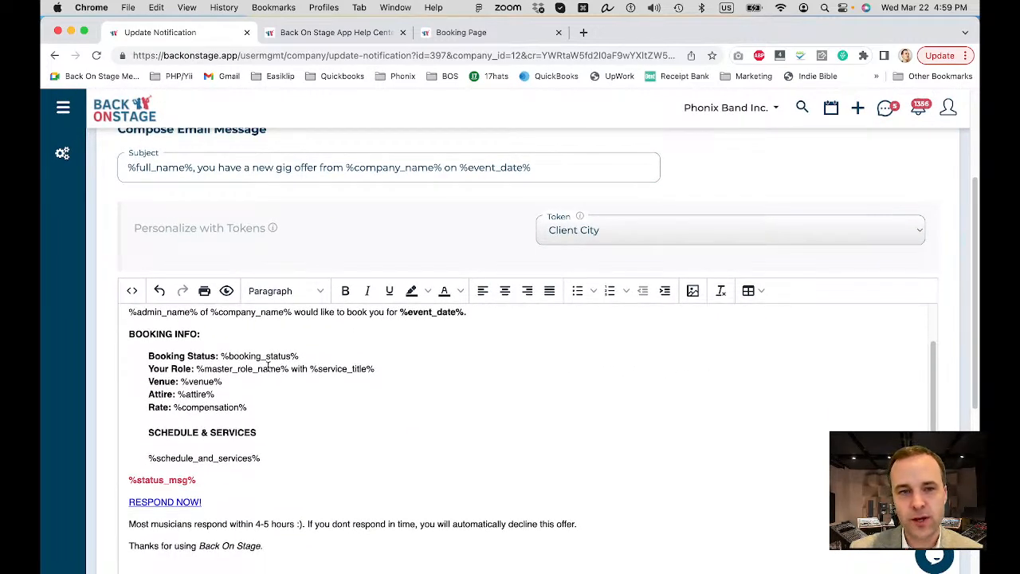
pyautogui.scroll(-1, 268, 366)
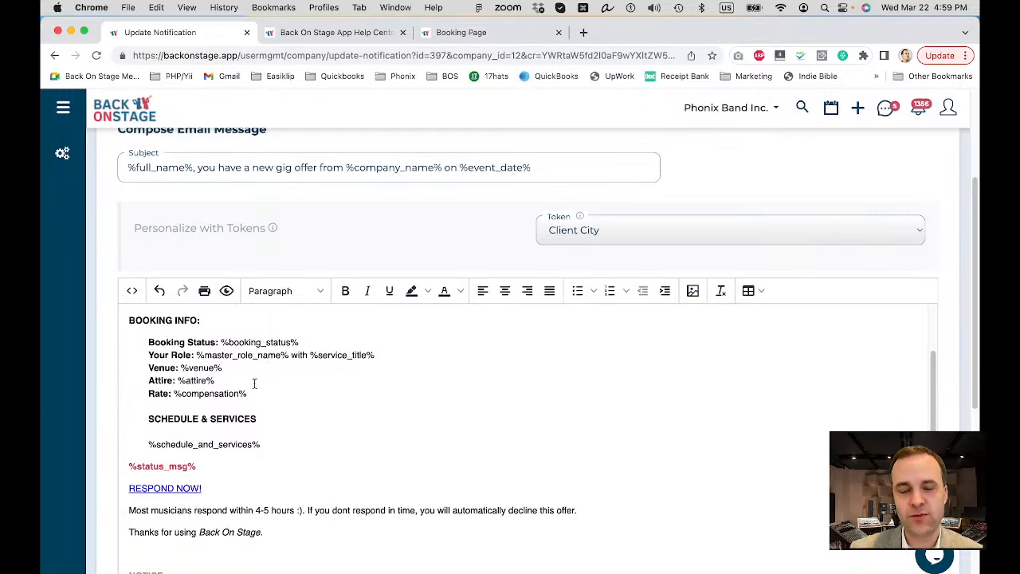
pyautogui.scroll(-5, 254, 384)
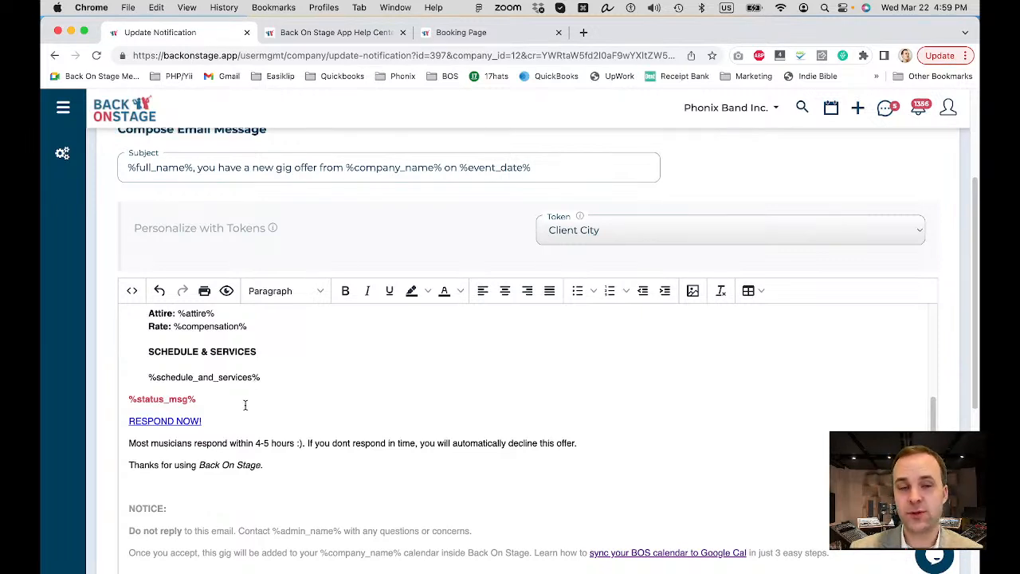
pyautogui.tripleClick(207, 418)
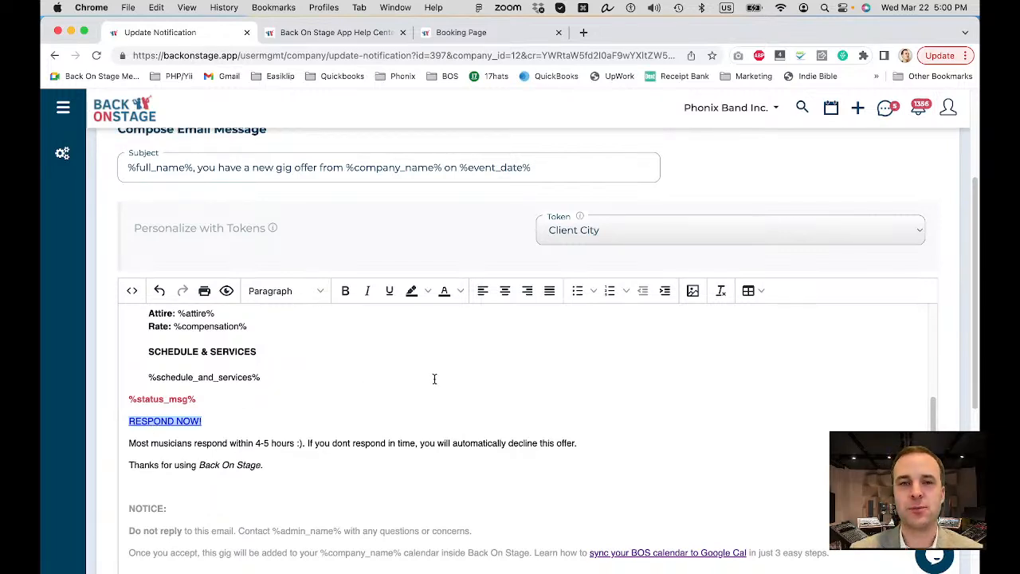
# Step: Review the Gig Offers delivery options and the SMS message text, including its offer expiry token
pyautogui.scroll(5, 433, 377)
pyautogui.scroll(2, 854, 258)
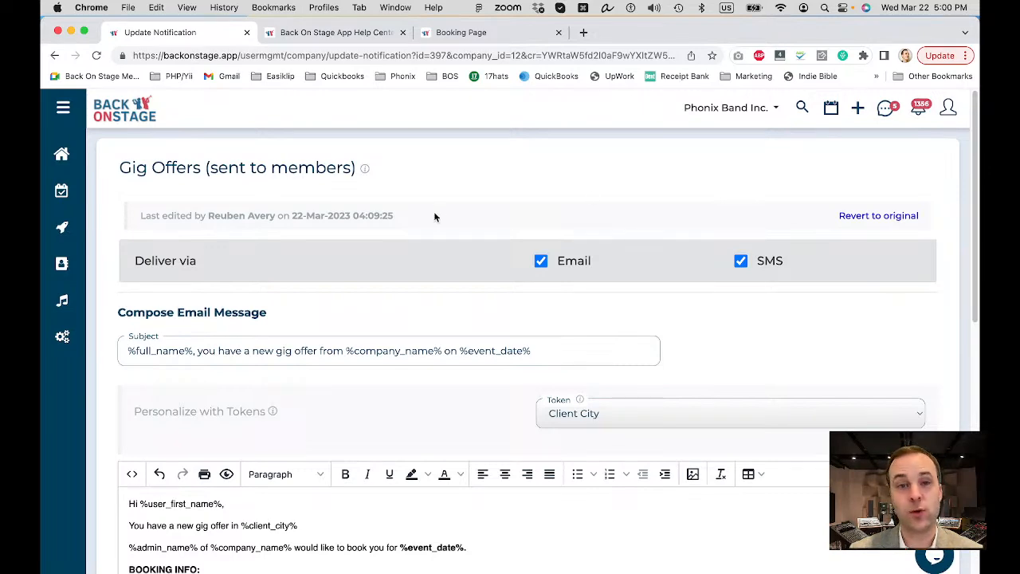
pyautogui.scroll(-8, 433, 212)
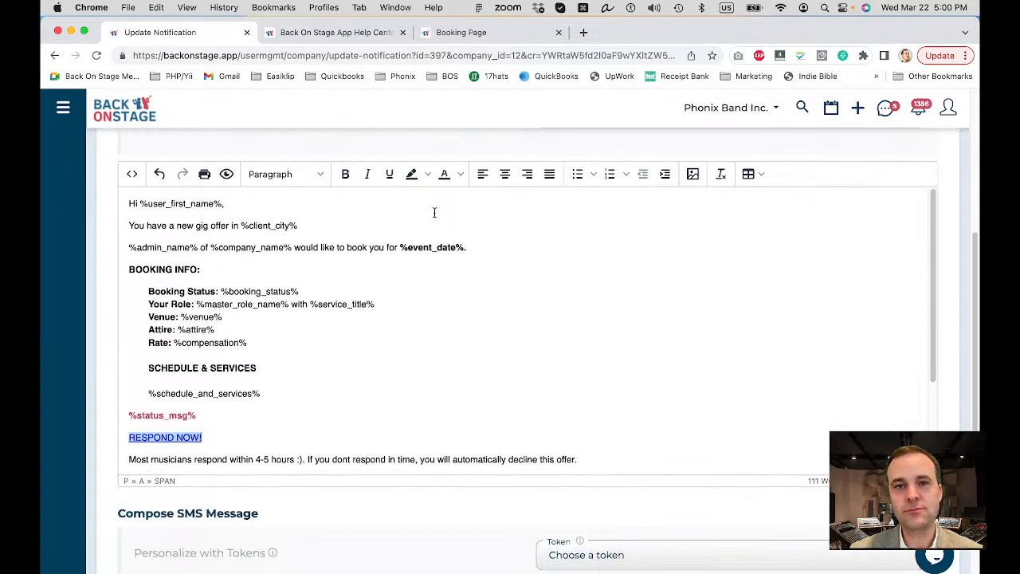
pyautogui.scroll(-6, 433, 510)
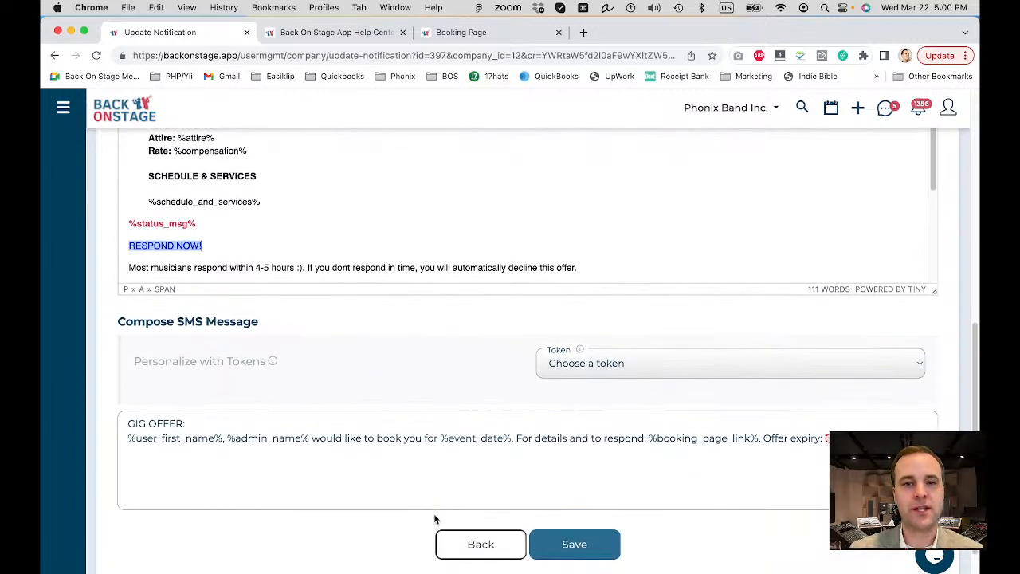
pyautogui.scroll(-1, 434, 340)
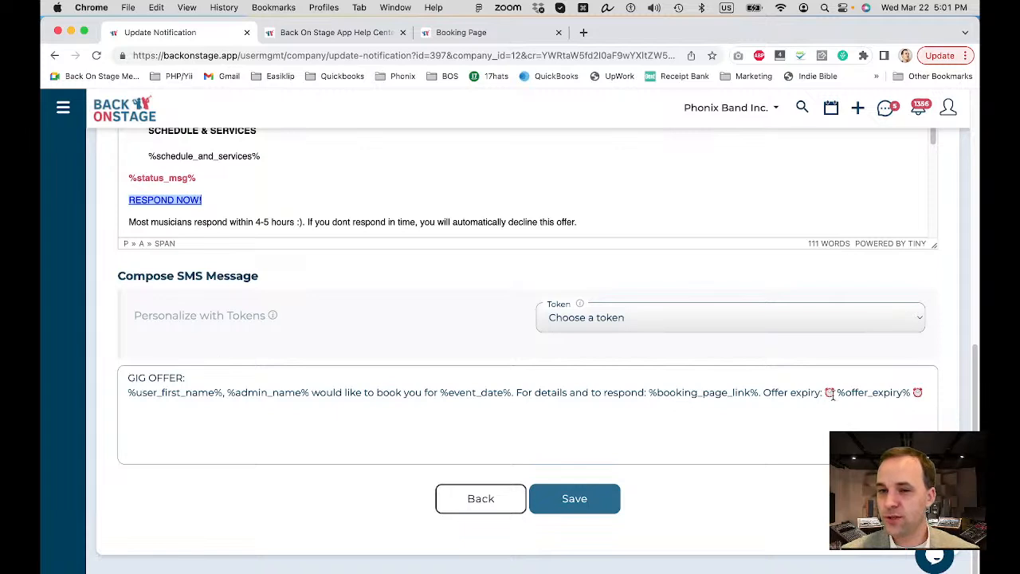
pyautogui.click(929, 393)
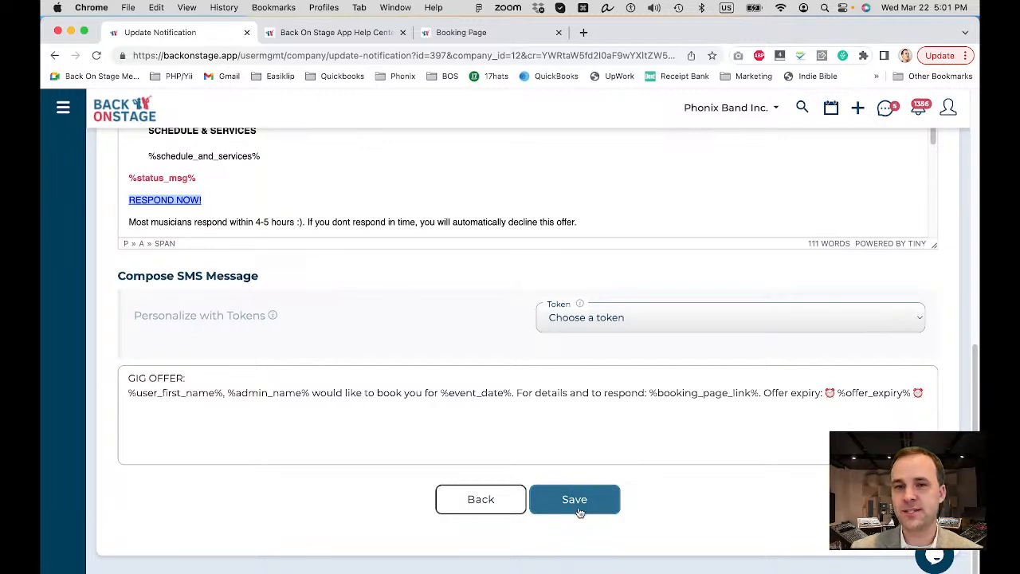
# Step: Browse the email token list from the client and booking groups to the notification-specific tokens, and close it without choosing one
pyautogui.scroll(7, 508, 305)
pyautogui.scroll(-3, 508, 305)
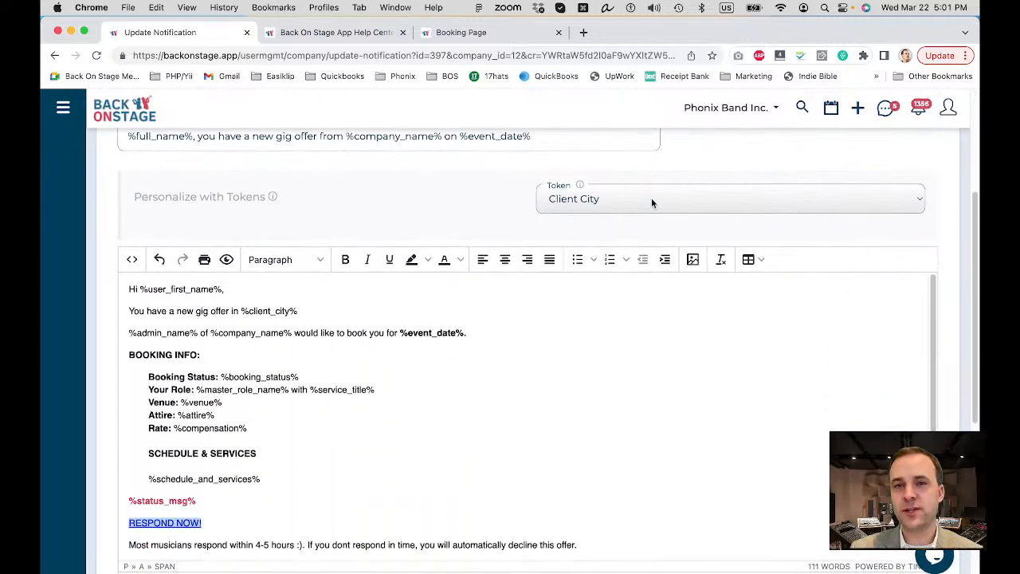
pyautogui.click(652, 197)
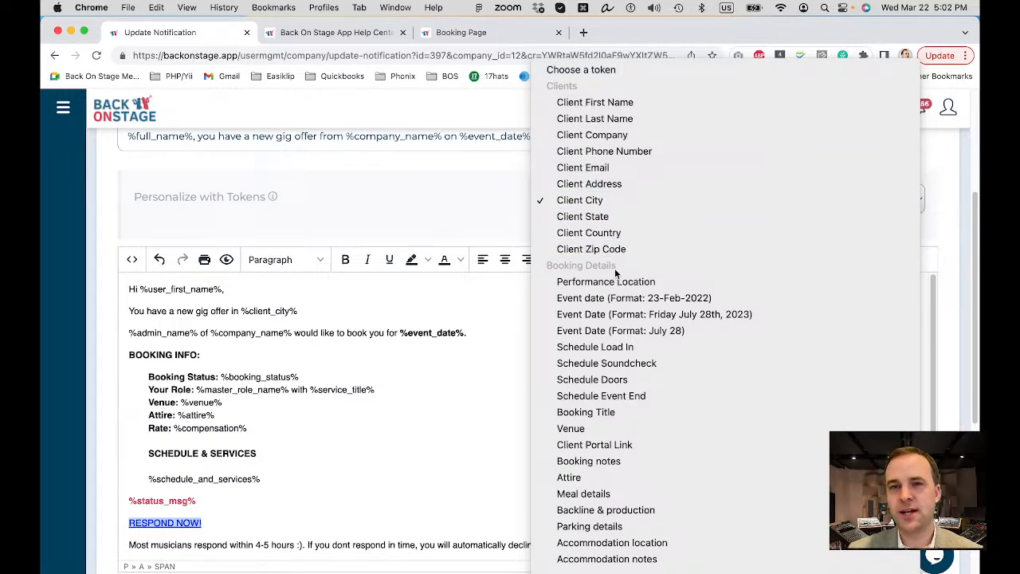
pyautogui.scroll(-10, 582, 265)
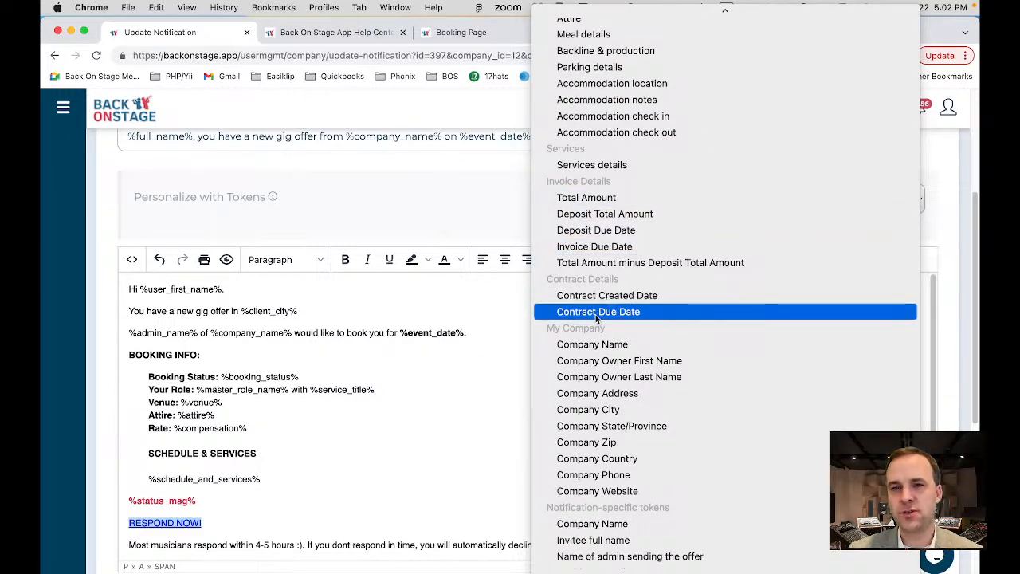
pyautogui.scroll(-4, 588, 333)
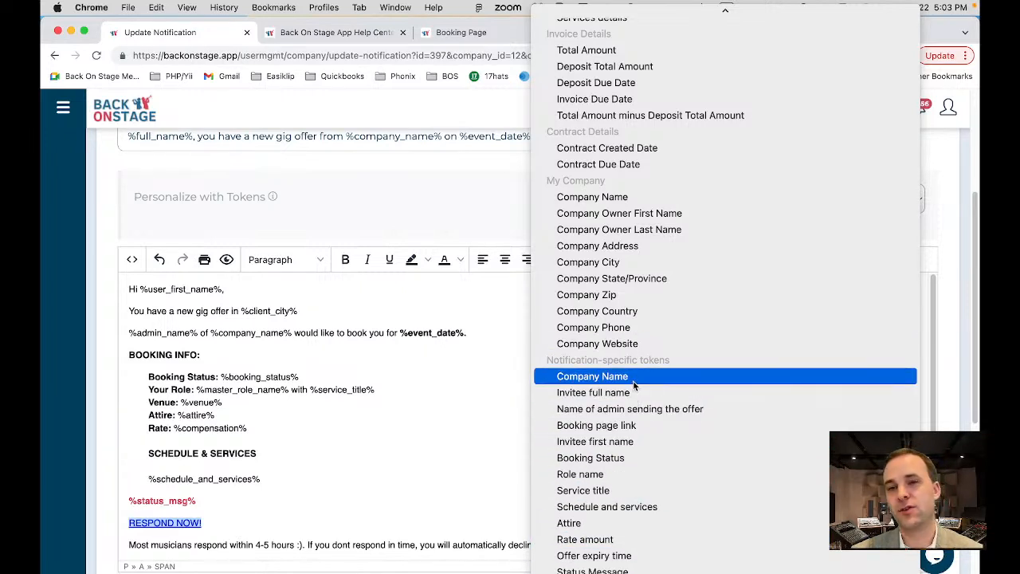
pyautogui.click(440, 228)
# Step: Go back to the Notification Control Center without saving the Gig Offers notification
pyautogui.scroll(5, 441, 228)
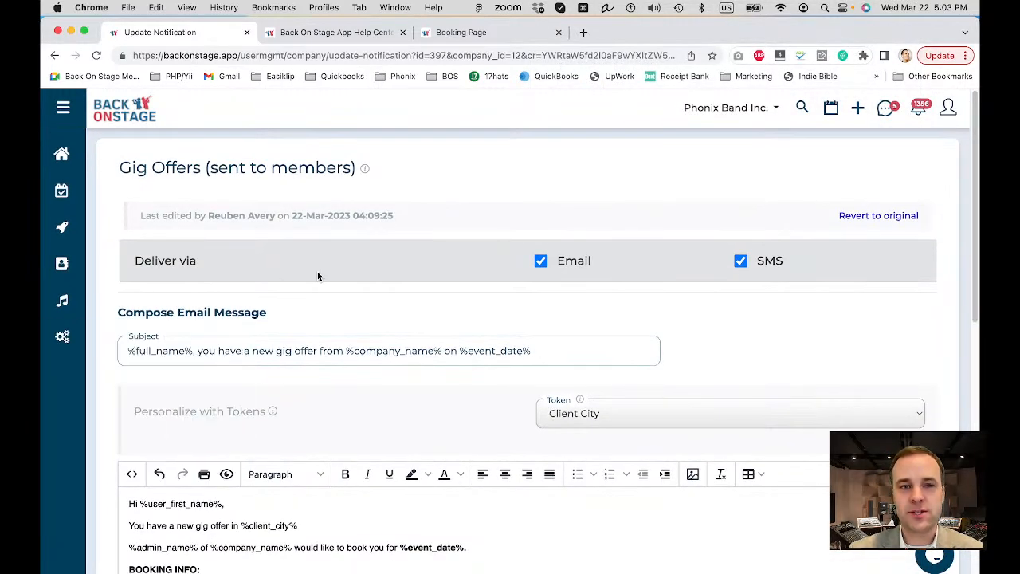
pyautogui.hscroll(-5, 318, 276)
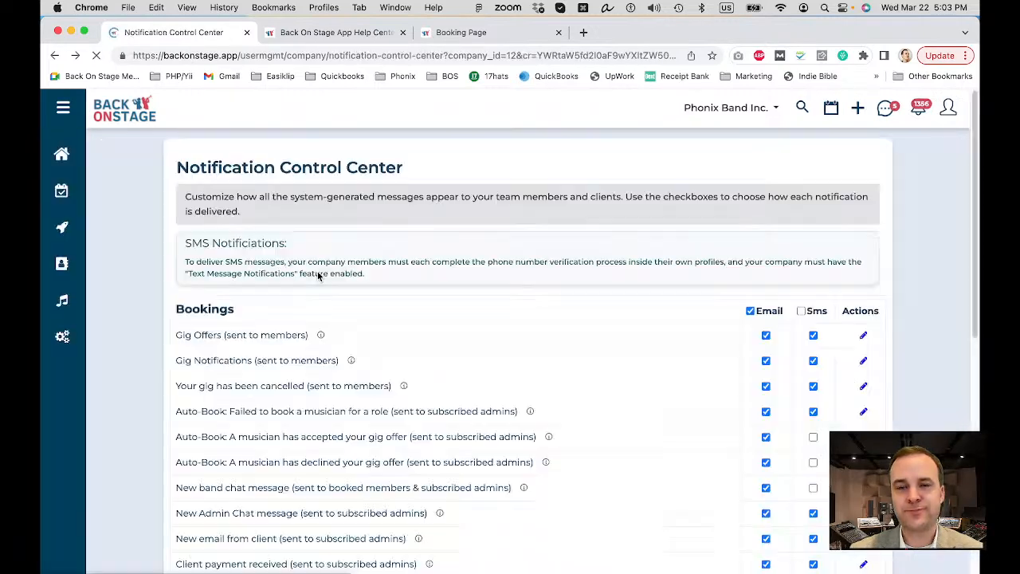